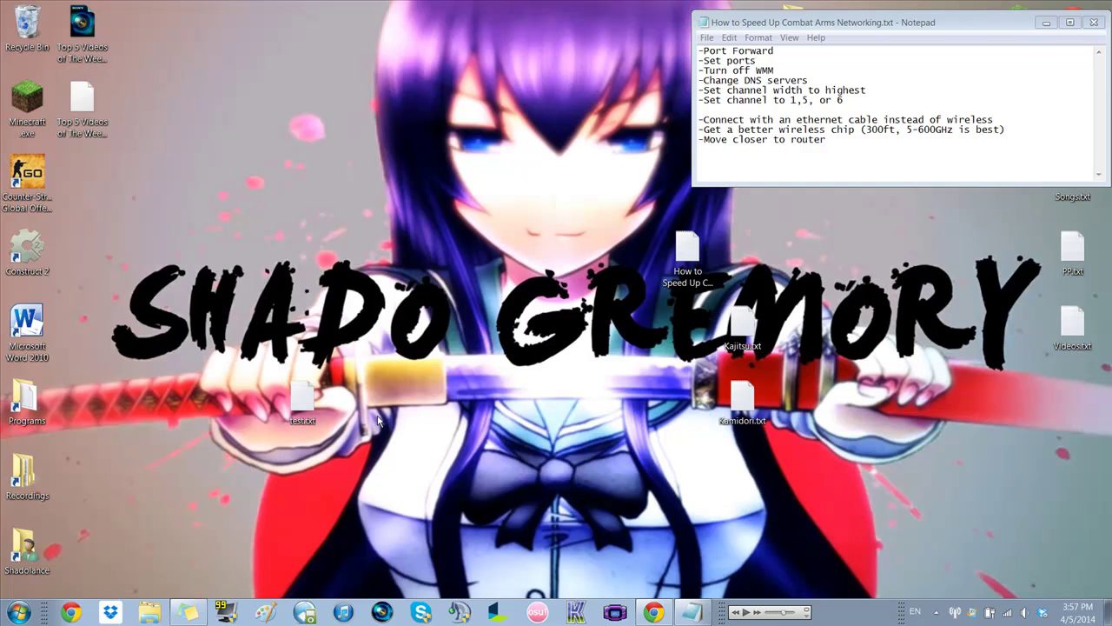
# Open the Control Panel and move its window slightly so the notes stay readable
pyautogui.click(18, 611)
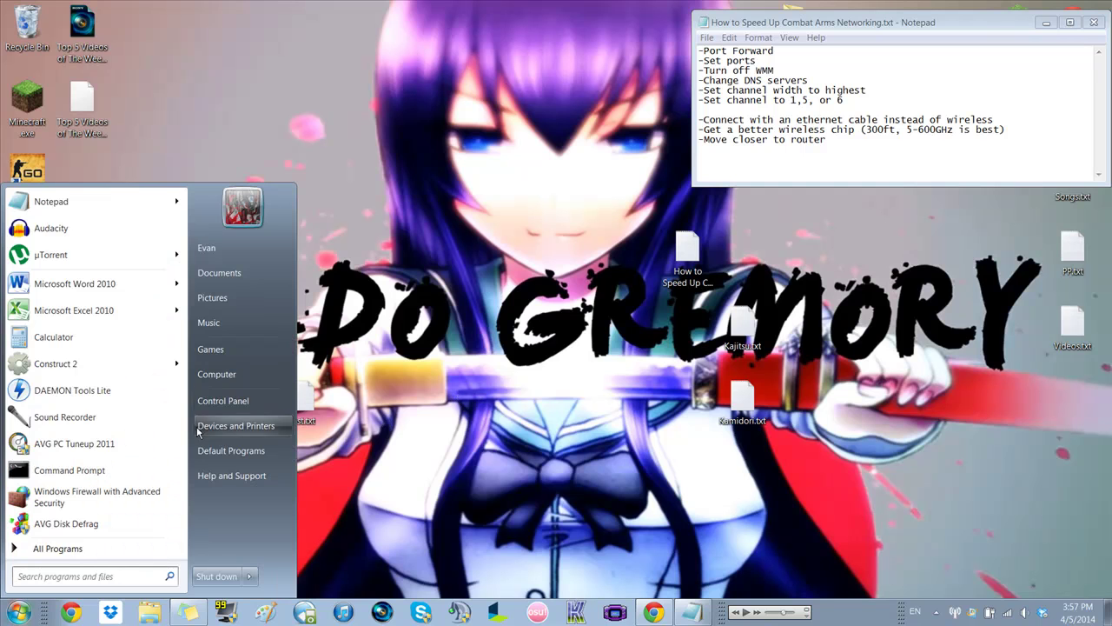
pyautogui.click(223, 402)
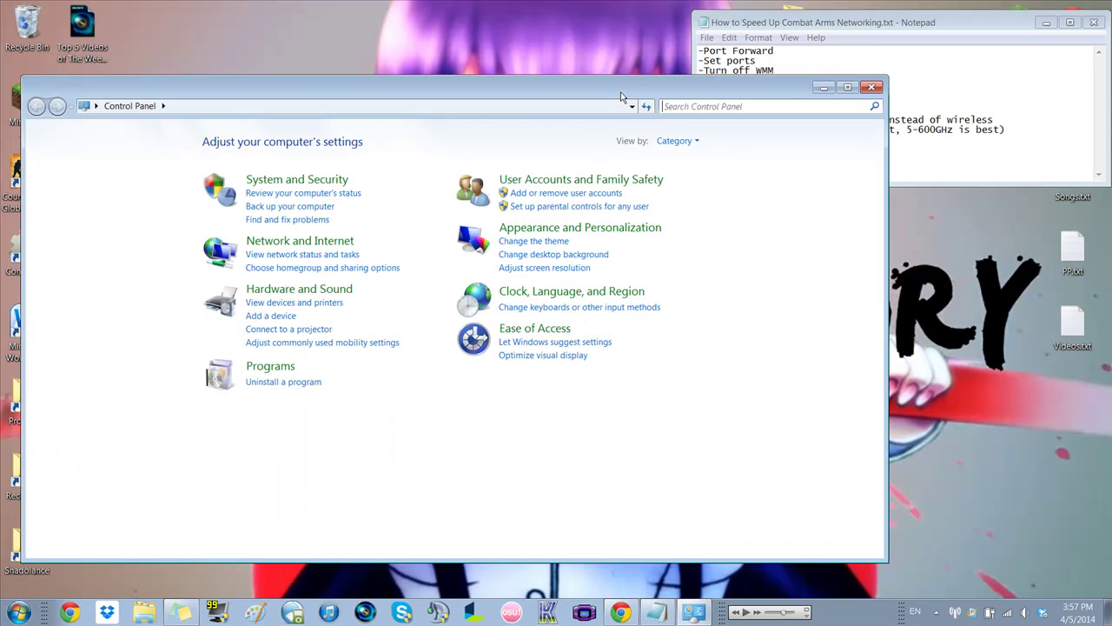
pyautogui.moveTo(615, 111); pyautogui.dragTo(622, 138)
# Highlight the "Change DNS servers" line in the notes and bring the Control Panel back to the front
pyautogui.click(806, 89)
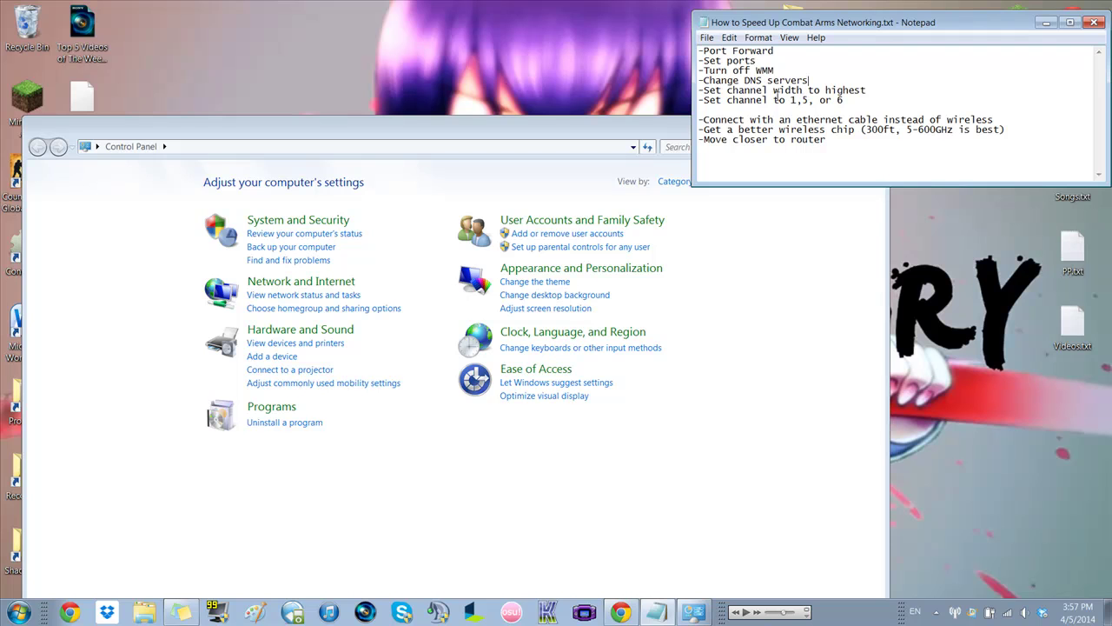
pyautogui.moveTo(810, 80); pyautogui.dragTo(709, 80)
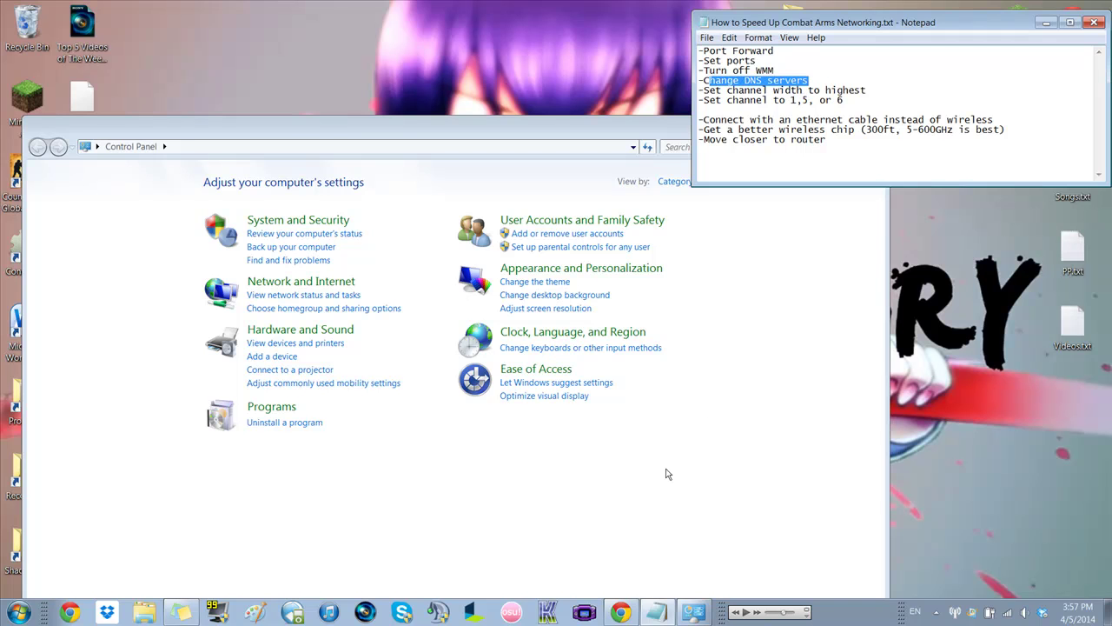
pyautogui.click(629, 465)
pyautogui.moveTo(509, 140)
pyautogui.mouseDown()
pyautogui.moveTo(510, 96)
pyautogui.moveTo(509, 120)
pyautogui.mouseUp()
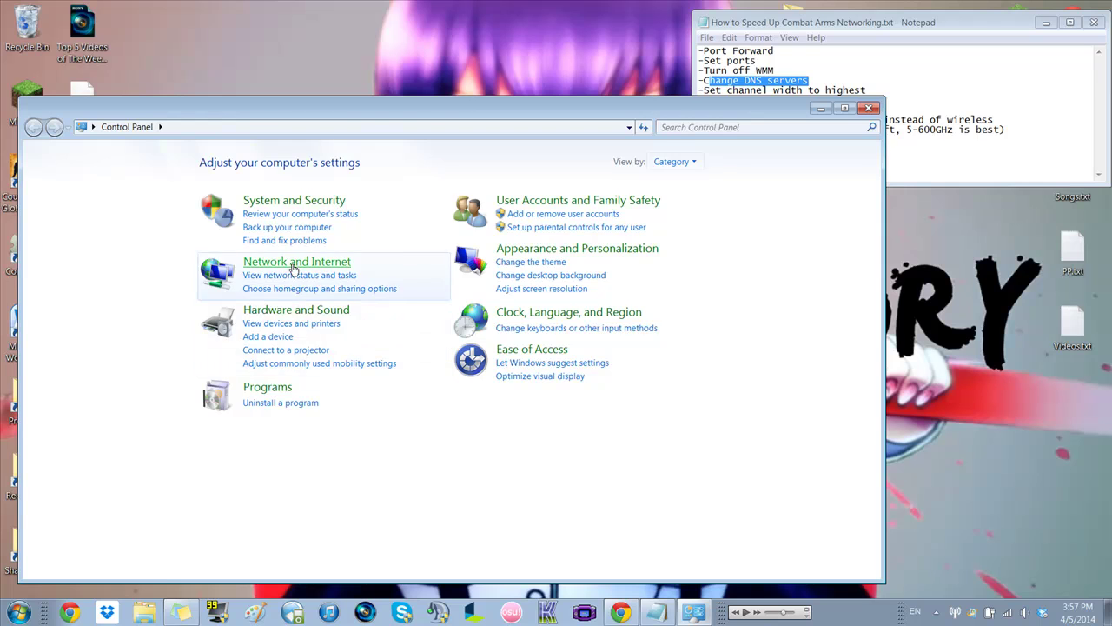
# Go to the Network and Sharing Center's adapter list and open the properties of Wireless Network Connection
pyautogui.click(294, 263)
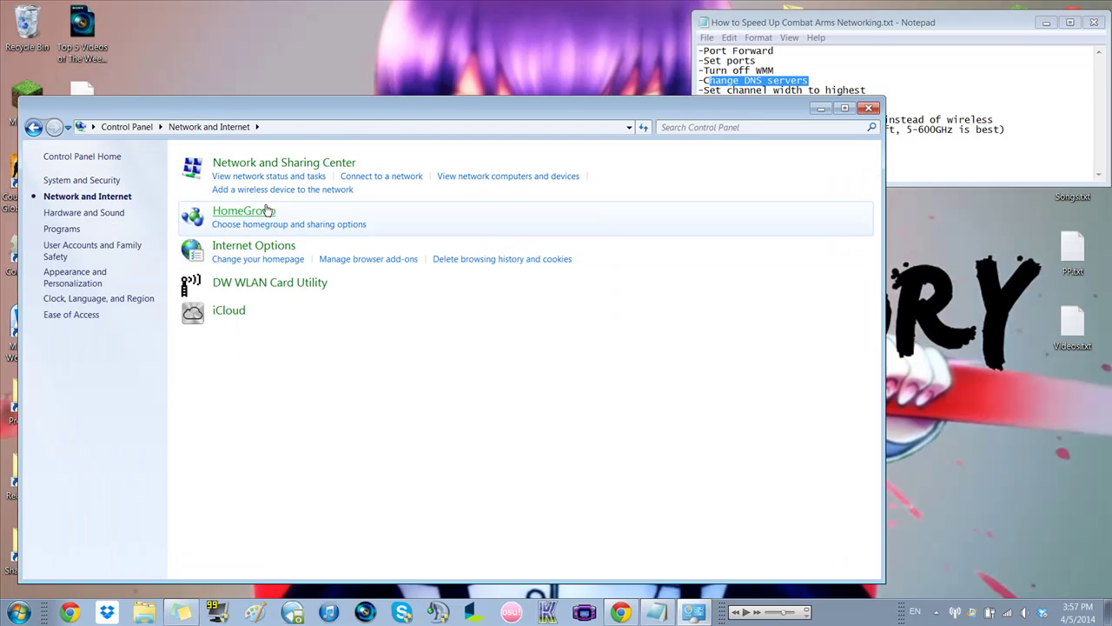
pyautogui.click(278, 178)
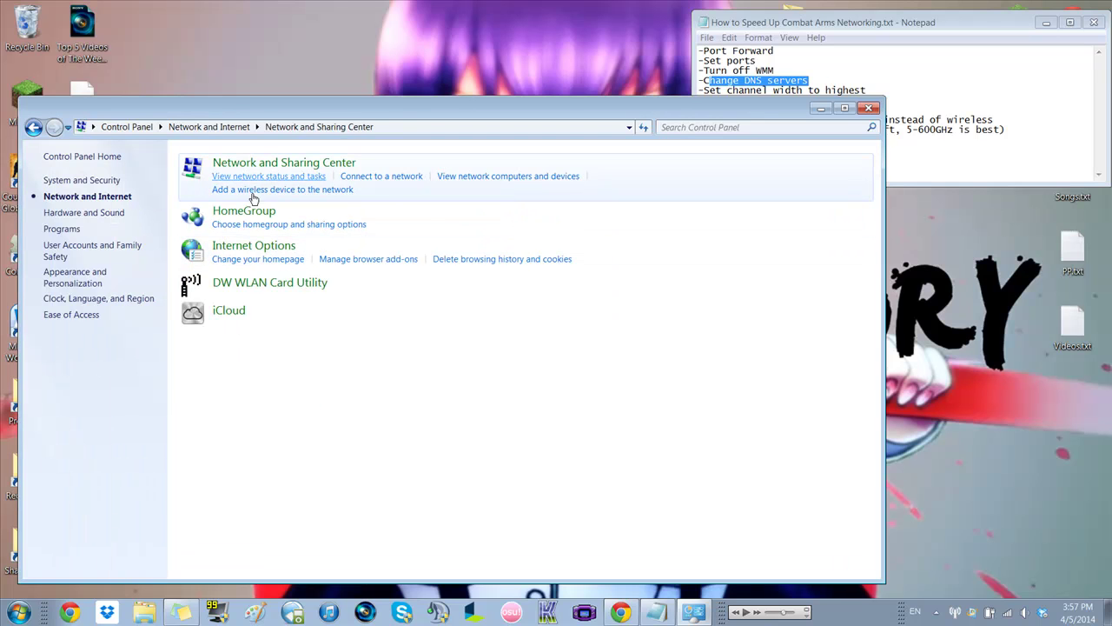
pyautogui.click(89, 200)
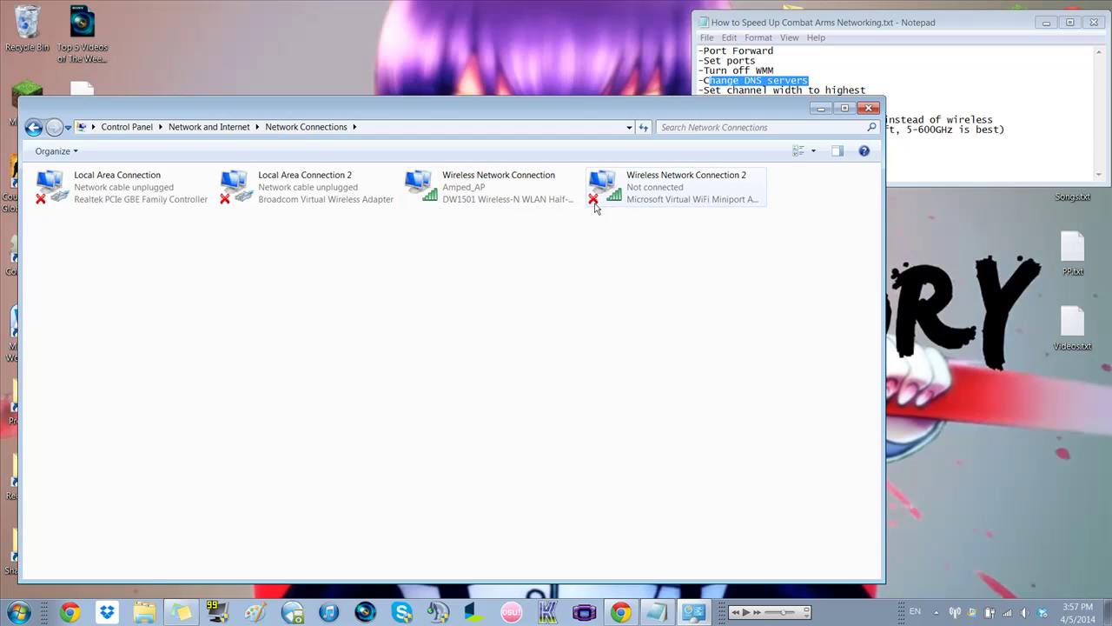
pyautogui.rightClick(463, 194)
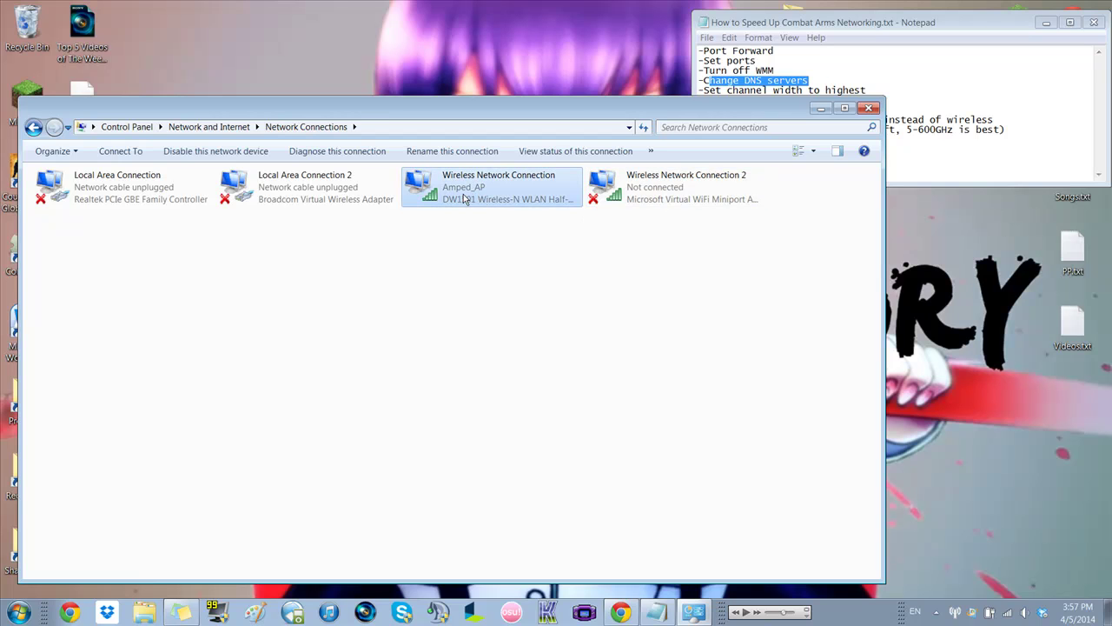
pyautogui.click(501, 333)
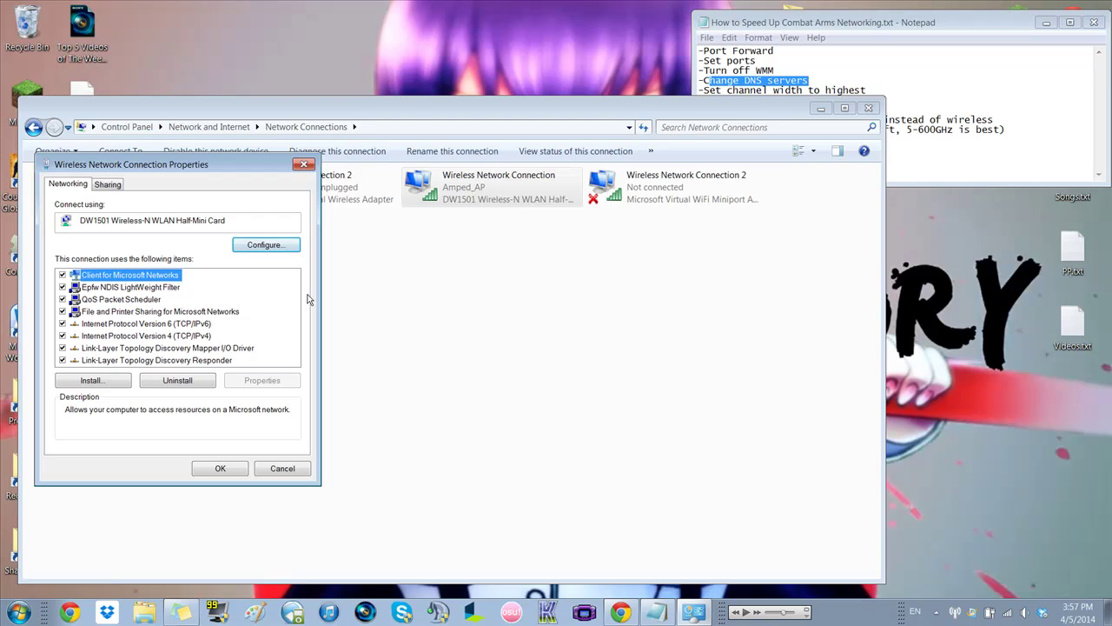
# Inspect the DNS server settings in the connection's Internet Protocol Version 4 (TCP/IPv4) properties and close all network windows
pyautogui.moveTo(224, 166); pyautogui.dragTo(325, 135)
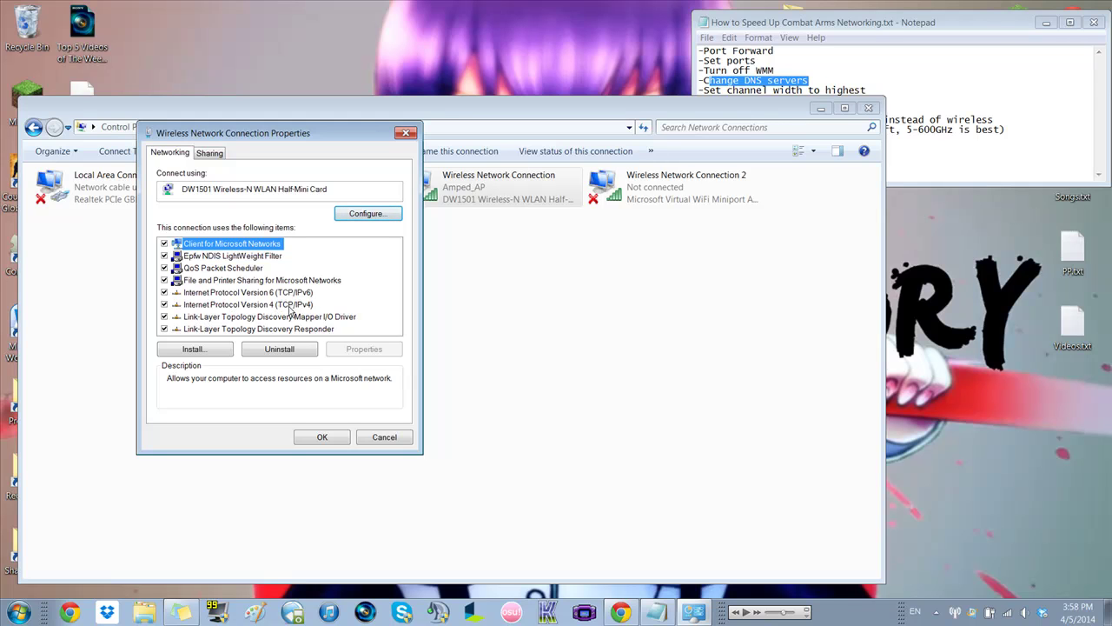
pyautogui.click(229, 306)
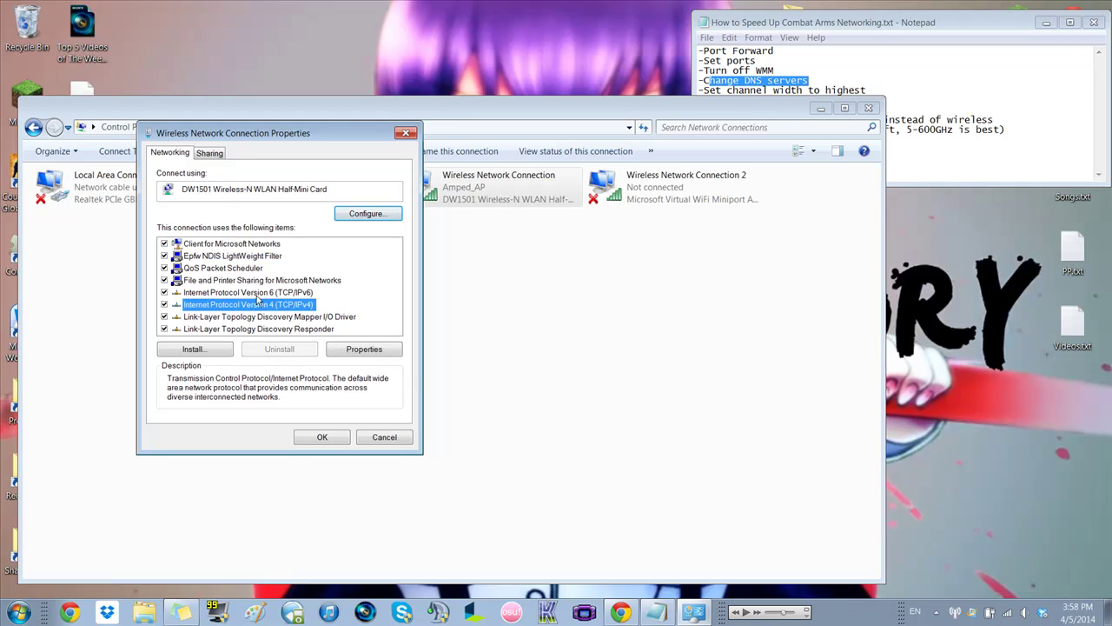
pyautogui.click(353, 349)
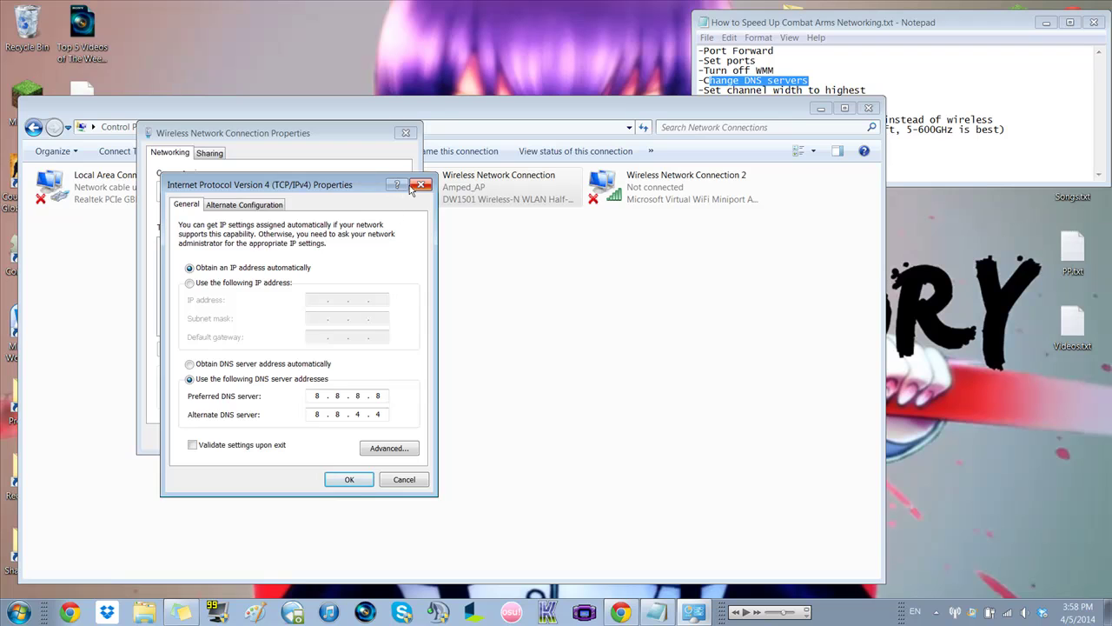
pyautogui.click(421, 185)
pyautogui.click(382, 437)
pyautogui.click(869, 108)
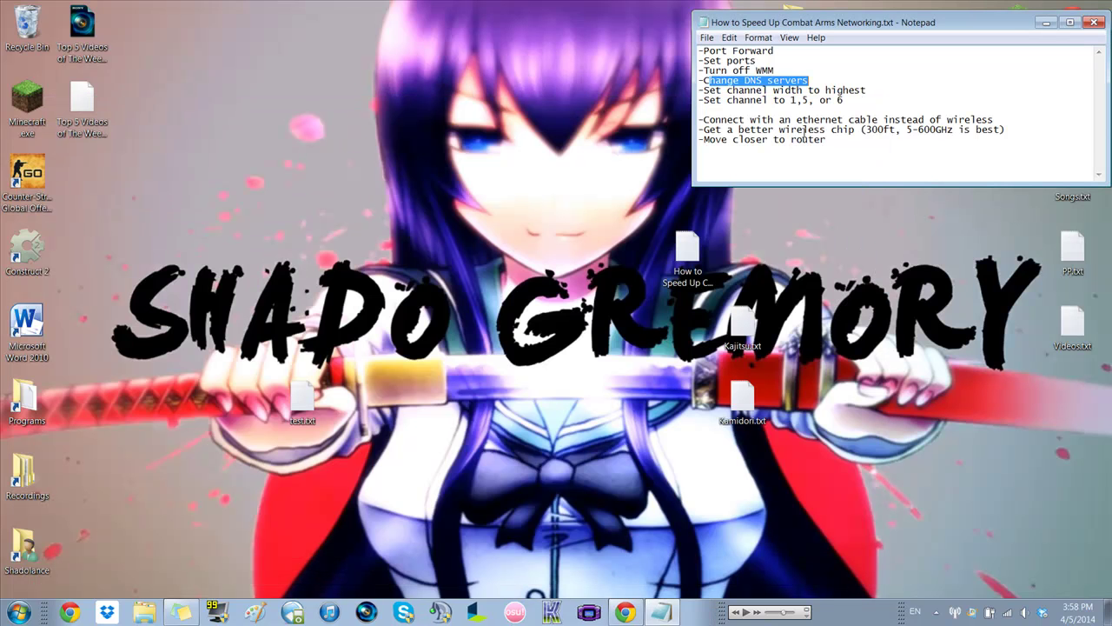
# Append a hyphen to the end of the "Change DNS servers" line in the notes
pyautogui.click(801, 150)
pyautogui.click(818, 81)
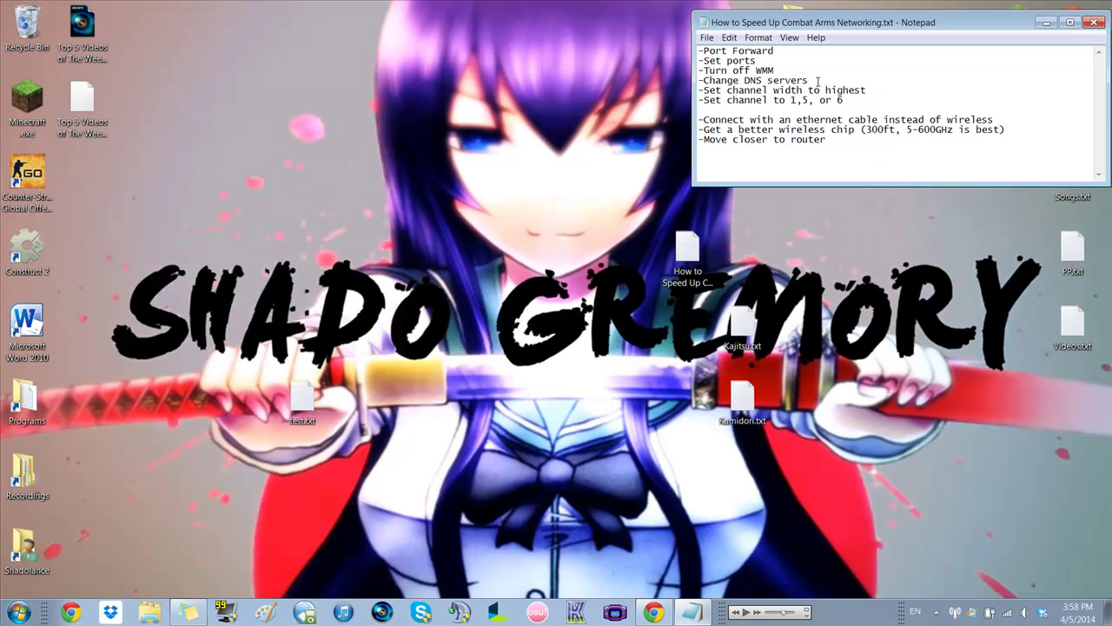
pyautogui.write('-')
pyautogui.click(142, 535)
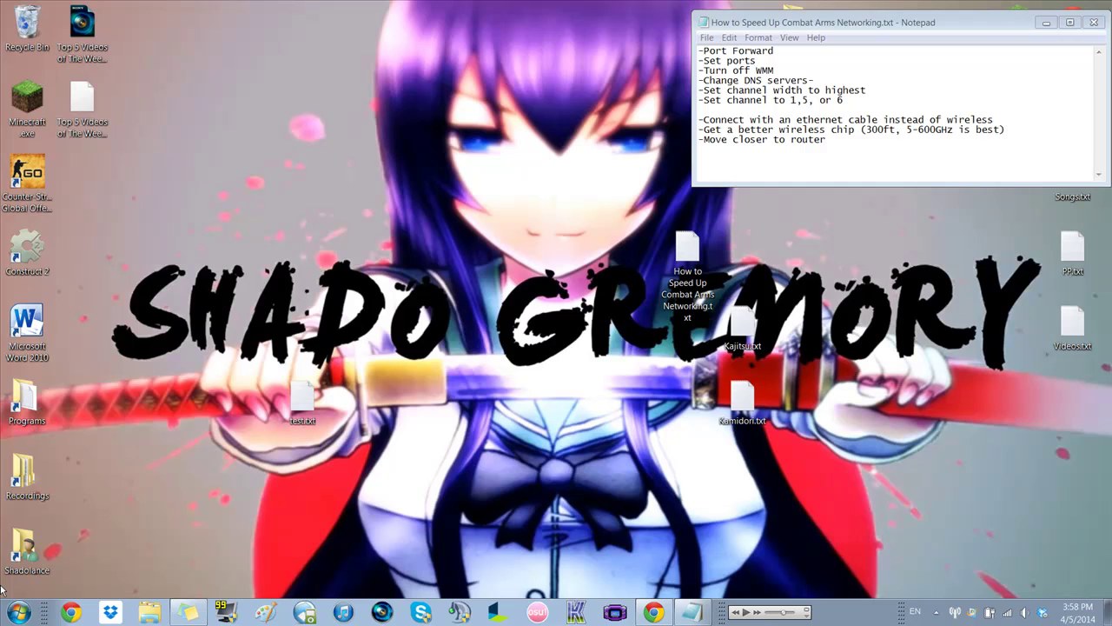
pyautogui.click(17, 611)
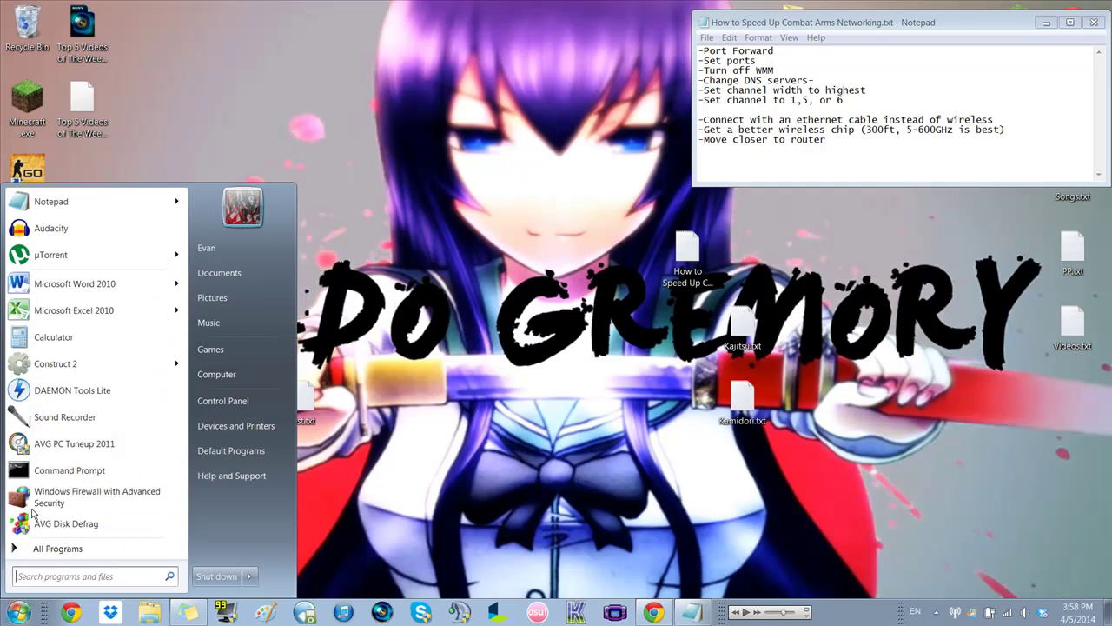
pyautogui.click(96, 577)
pyautogui.write('cmd.exe')
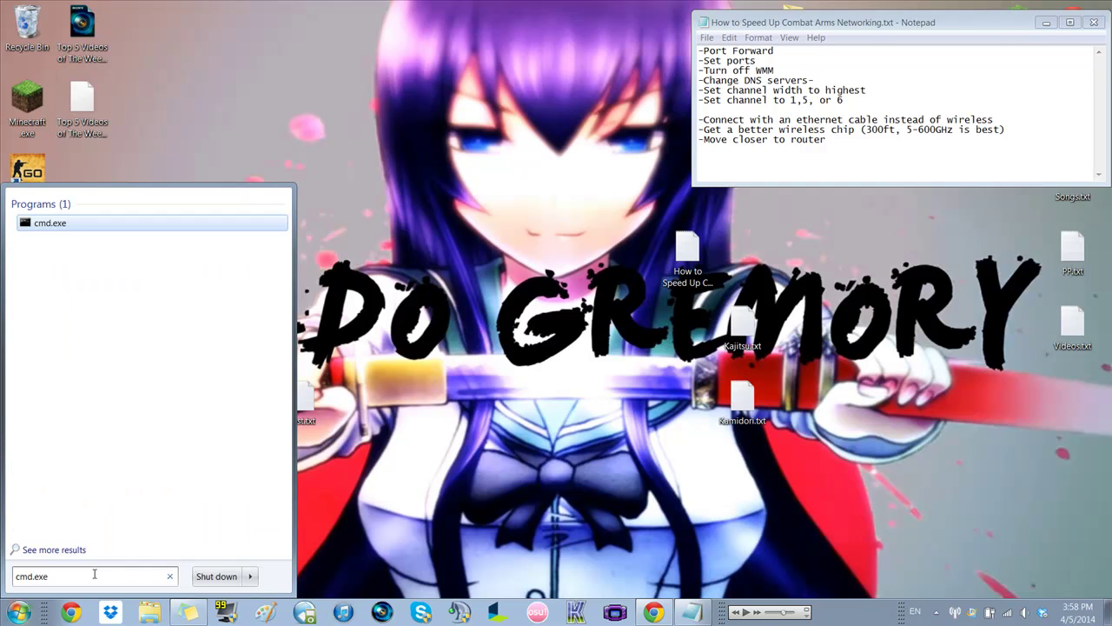
pyautogui.press('Return')
pyautogui.click(494, 29)
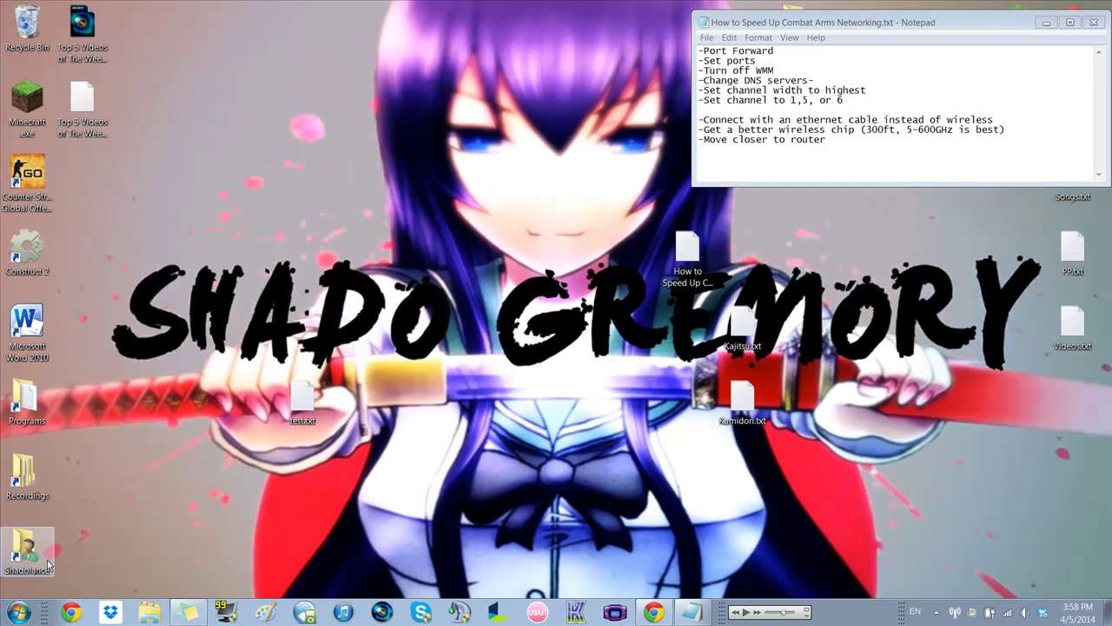
# Find the Run dialog through the program search and launch cmd.exe from it
pyautogui.click(18, 611)
pyautogui.write('run')
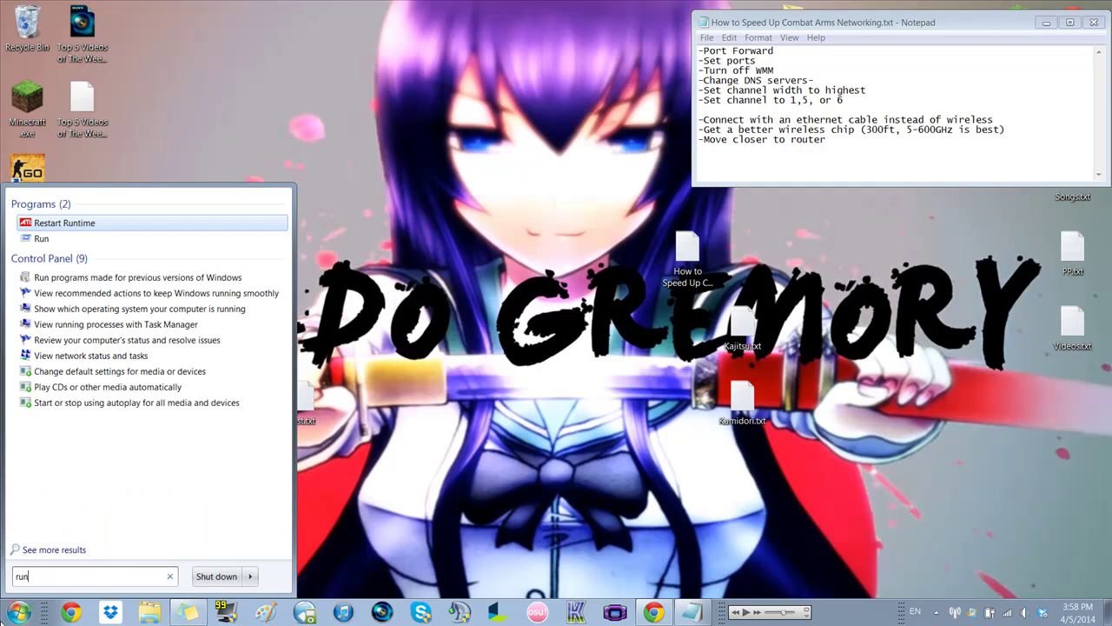
pyautogui.click(39, 239)
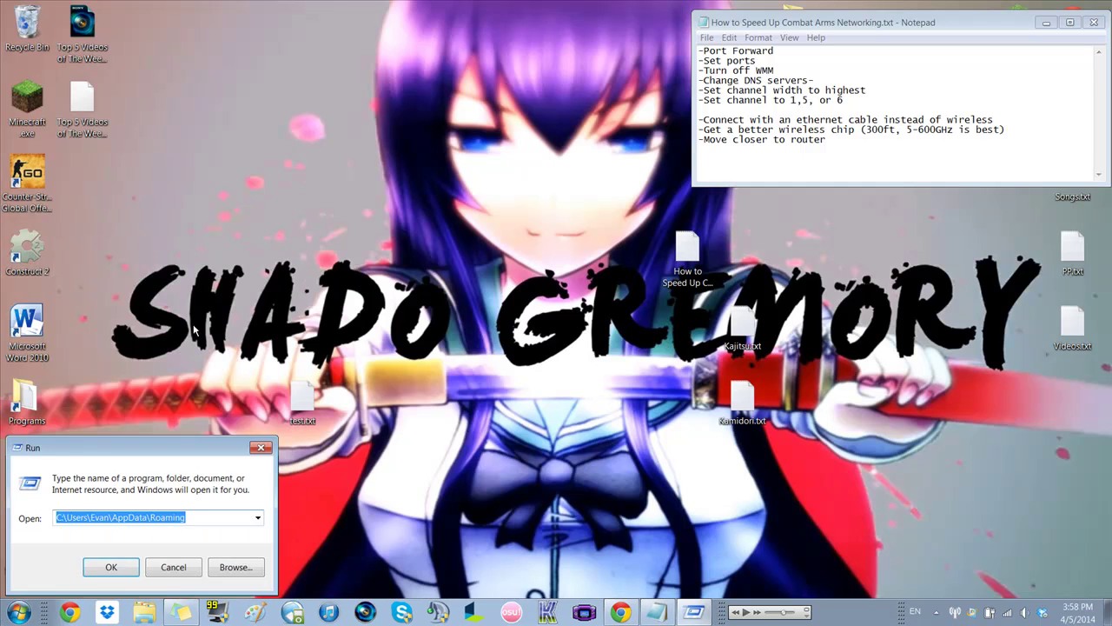
pyautogui.write('cmd.exe')
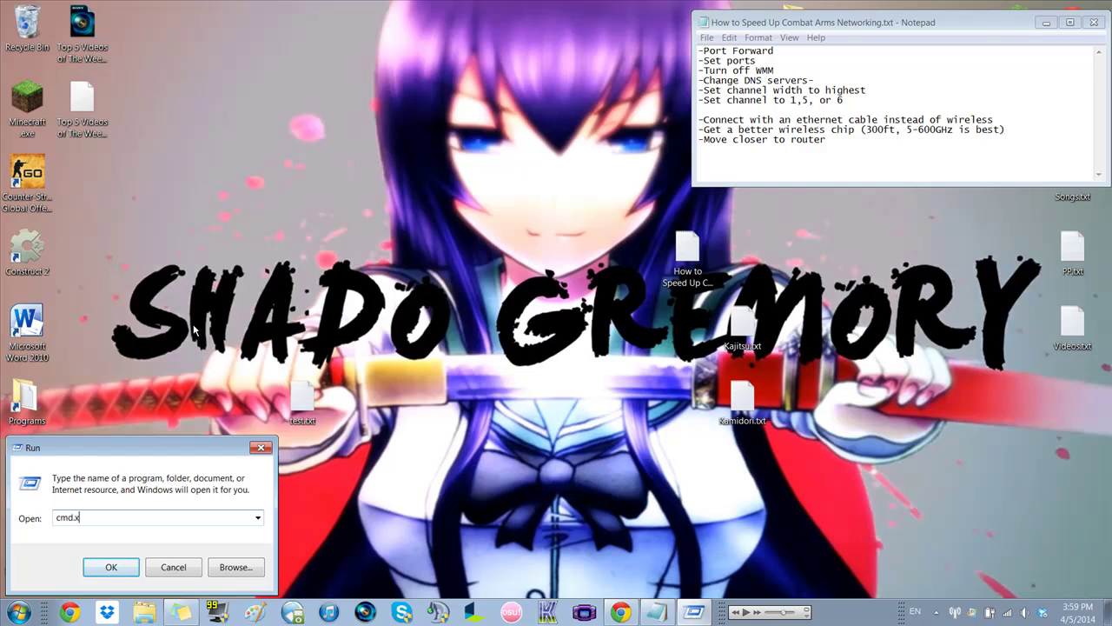
pyautogui.press('Return')
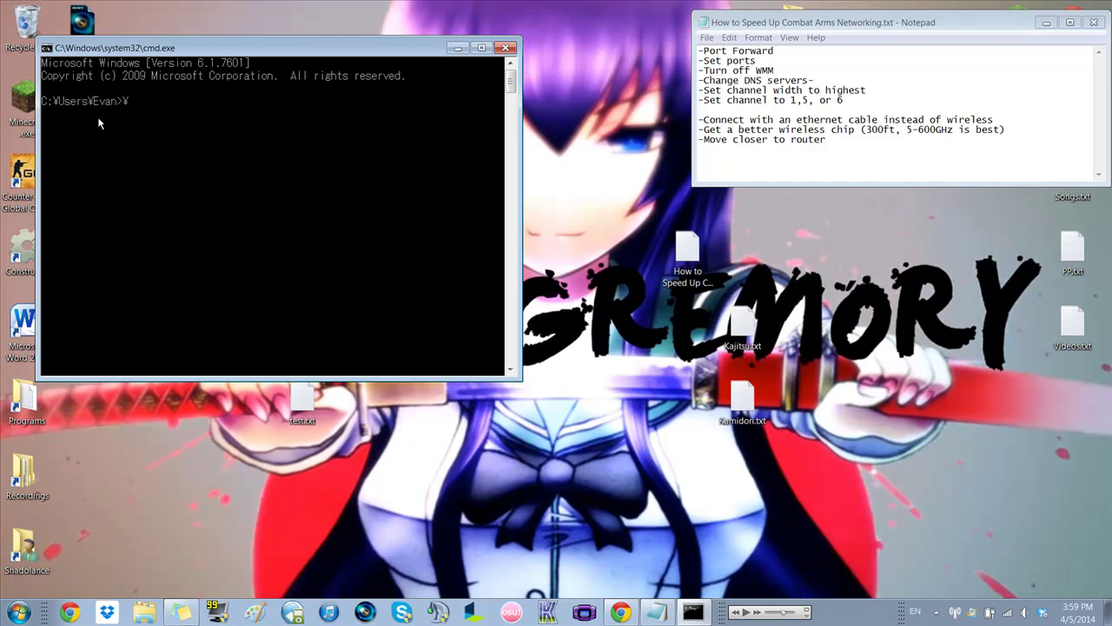
# Add a backslash to the end of the "Move closer to router" line in the notes
pyautogui.click(826, 139)
pyautogui.write('\\')
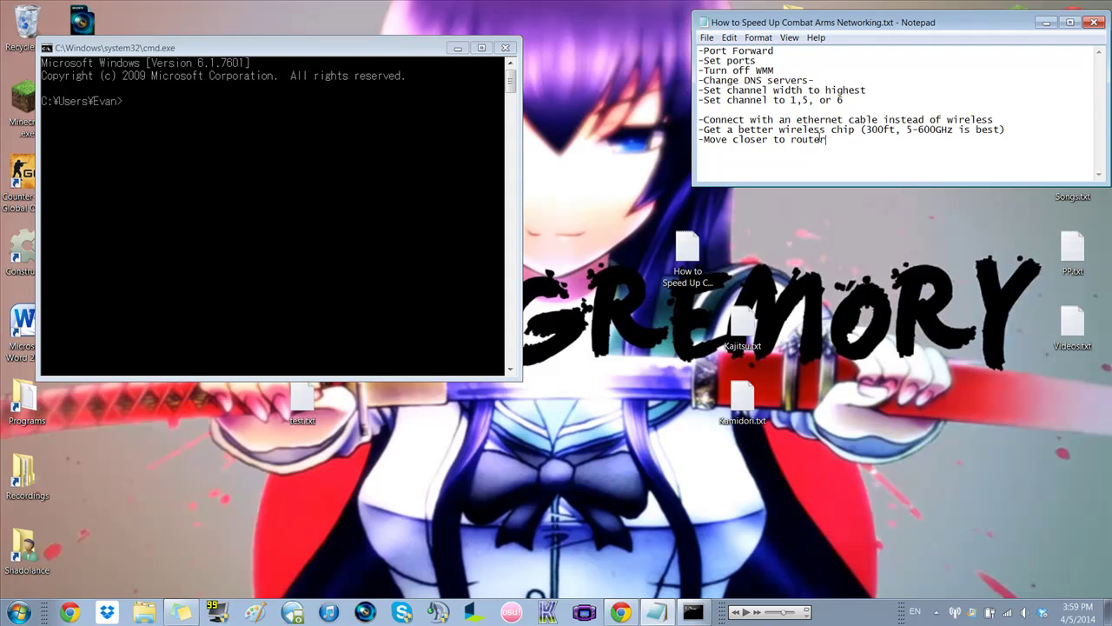
# Change the command prompt's working directory to the drive root with "cd C:\"
pyautogui.click(248, 109)
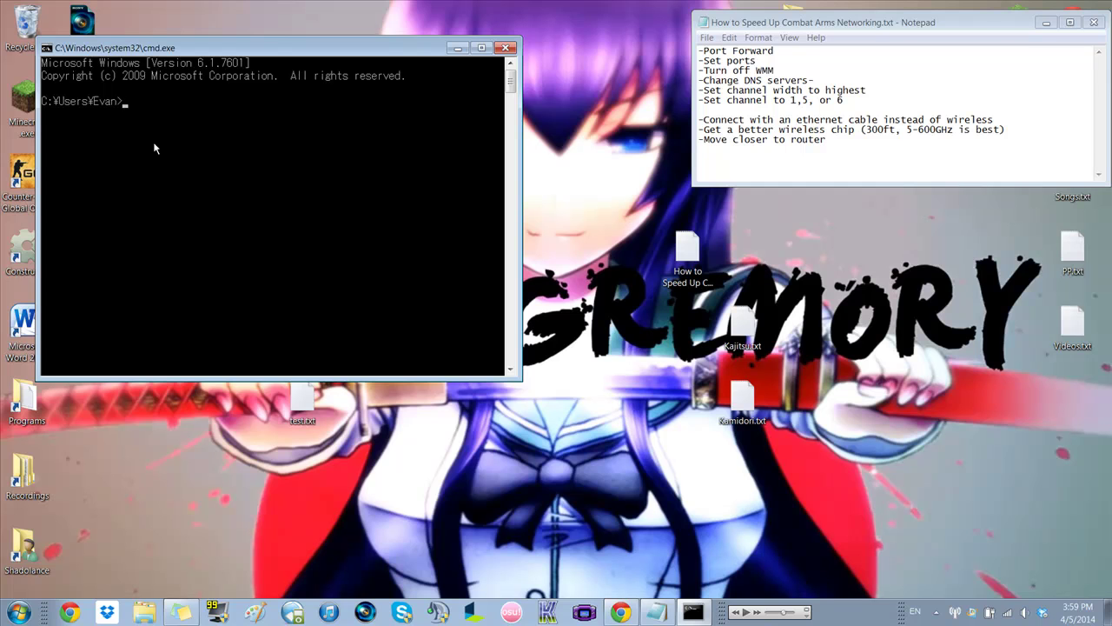
pyautogui.write('cd')
pyautogui.write(' C')
pyautogui.write(':')
pyautogui.write('\\')
pyautogui.press('Return')
# Delete the backslash from the end of the "Move closer to router" line in the notes
pyautogui.click(844, 144)
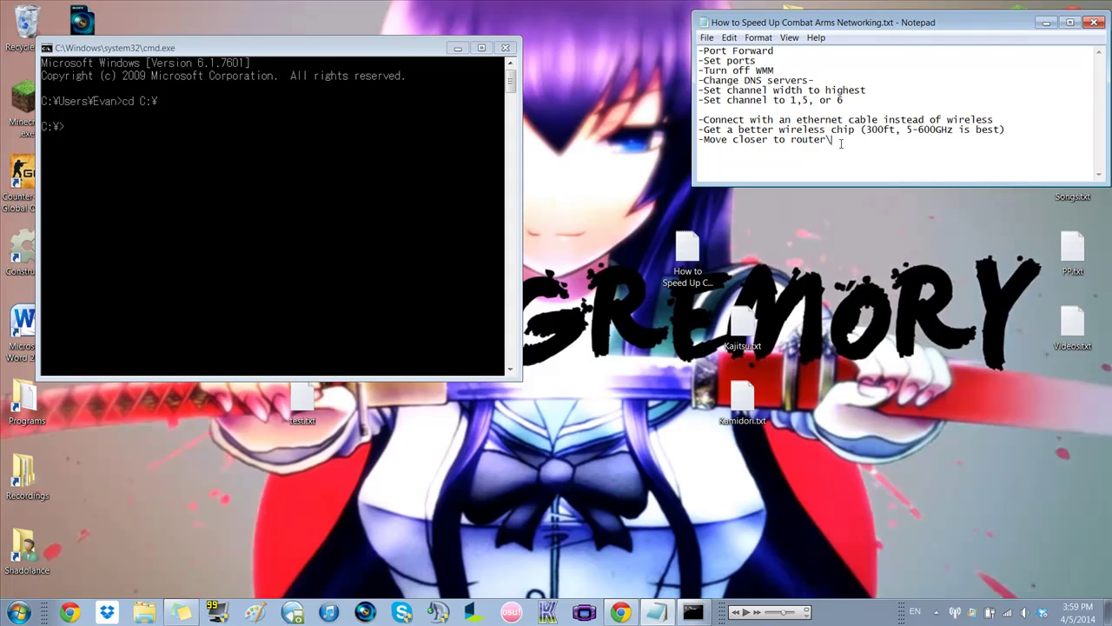
pyautogui.press('BackSpace')
# Run "ipconfig /all" in the command prompt
pyautogui.click(390, 210)
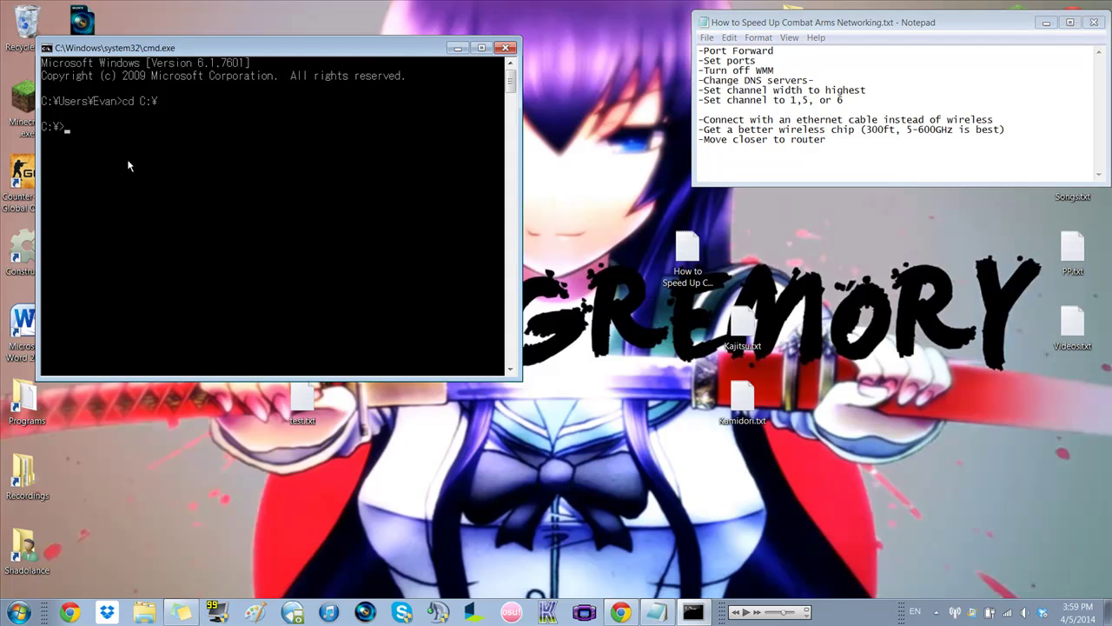
pyautogui.write('ipconfig /all')
pyautogui.press('Return')
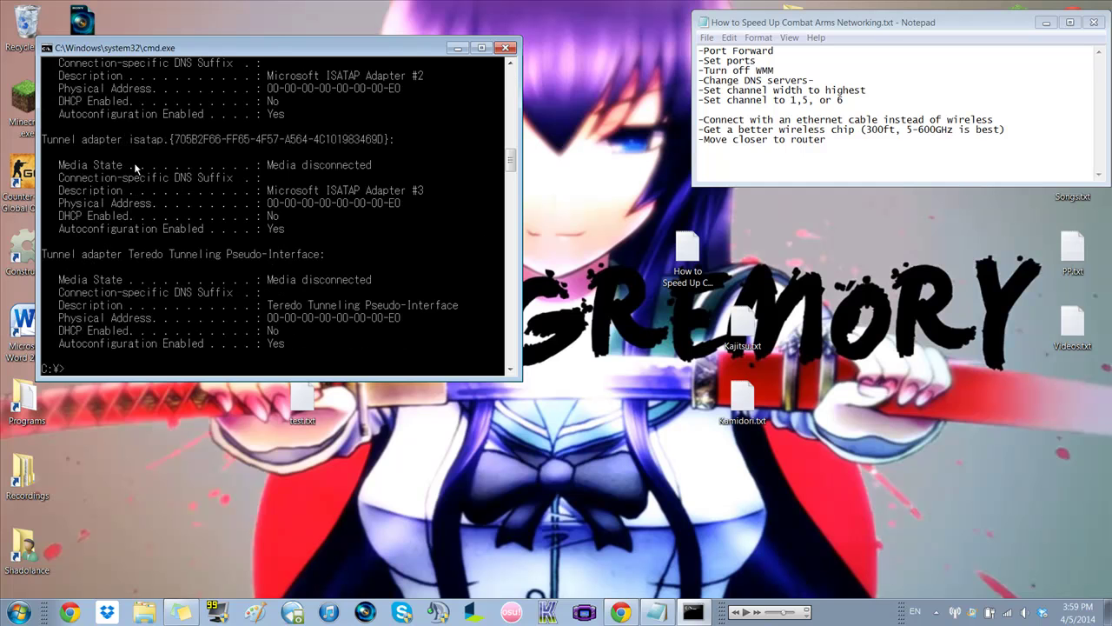
# Look through the ipconfig output for the wireless adapter's default gateway and DNS servers, and close the command prompt
pyautogui.scroll(2, 191, 247)
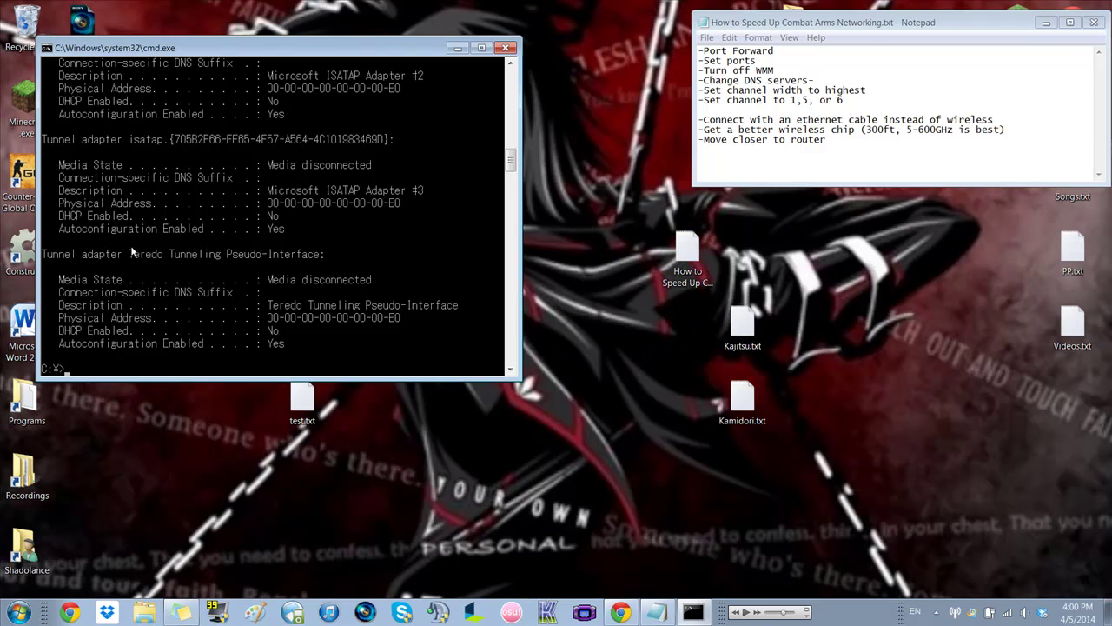
pyautogui.scroll(2, 130, 251)
pyautogui.scroll(4, 86, 198)
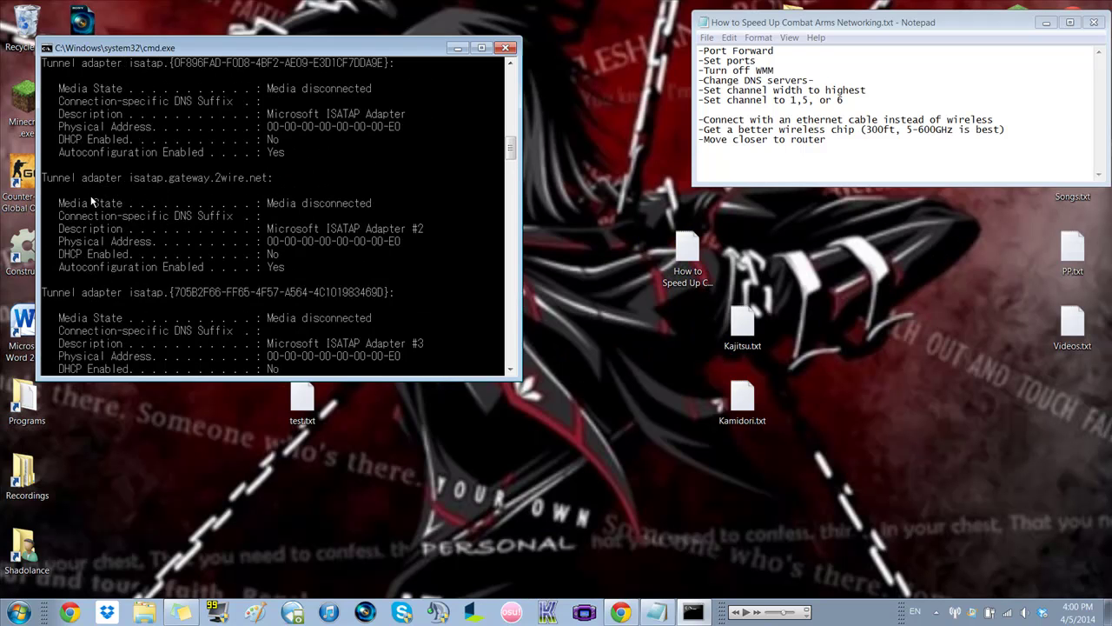
pyautogui.scroll(1, 84, 198)
pyautogui.scroll(-3, 113, 214)
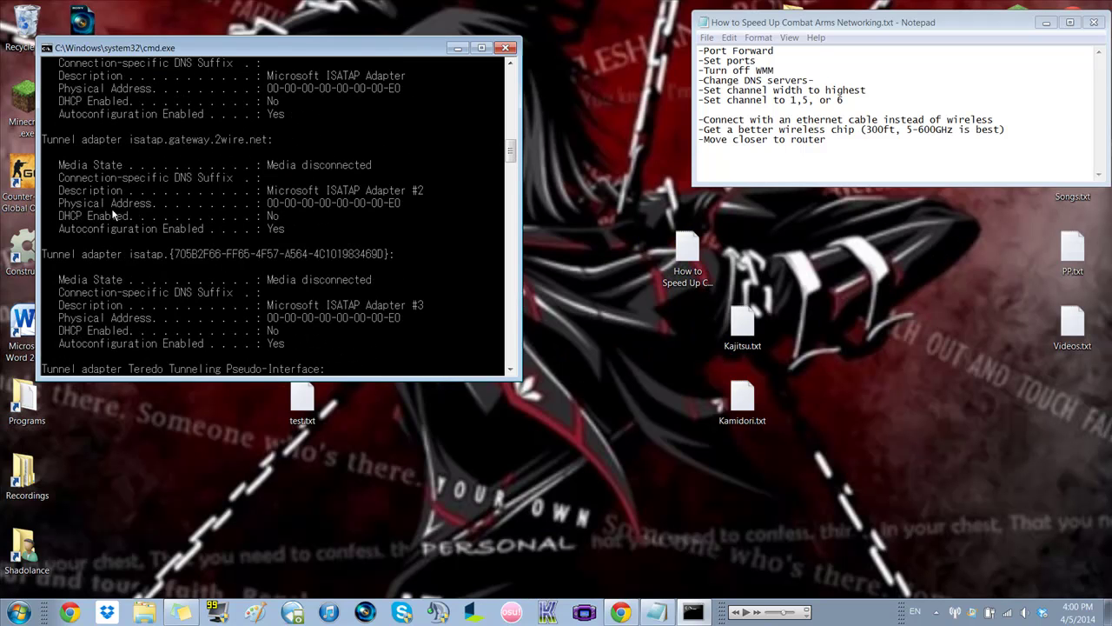
pyautogui.scroll(-4, 101, 233)
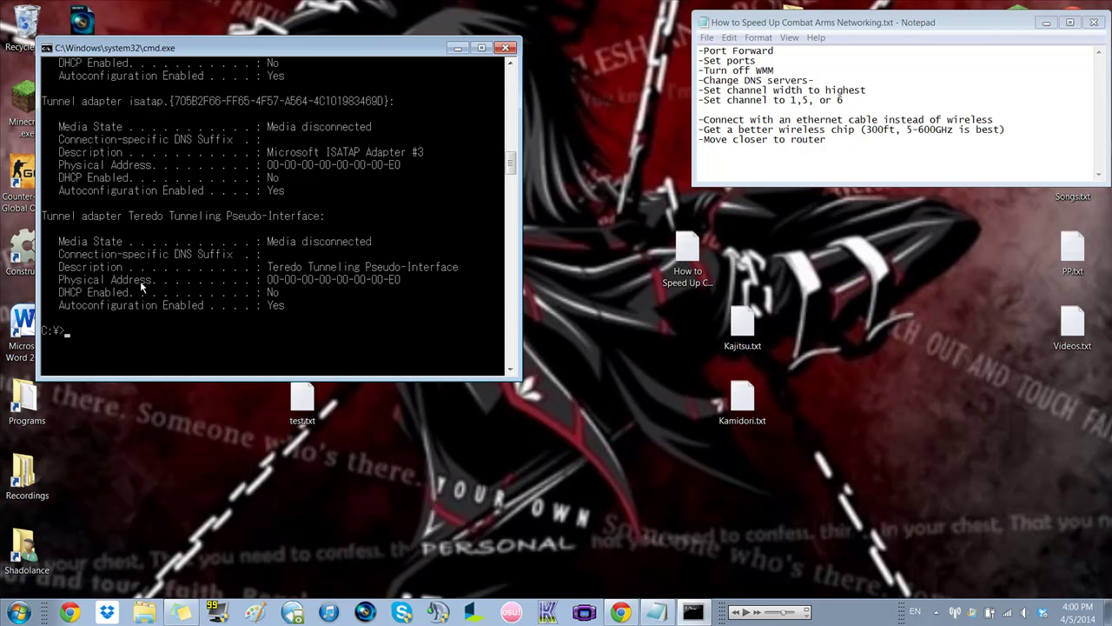
pyautogui.scroll(7, 134, 304)
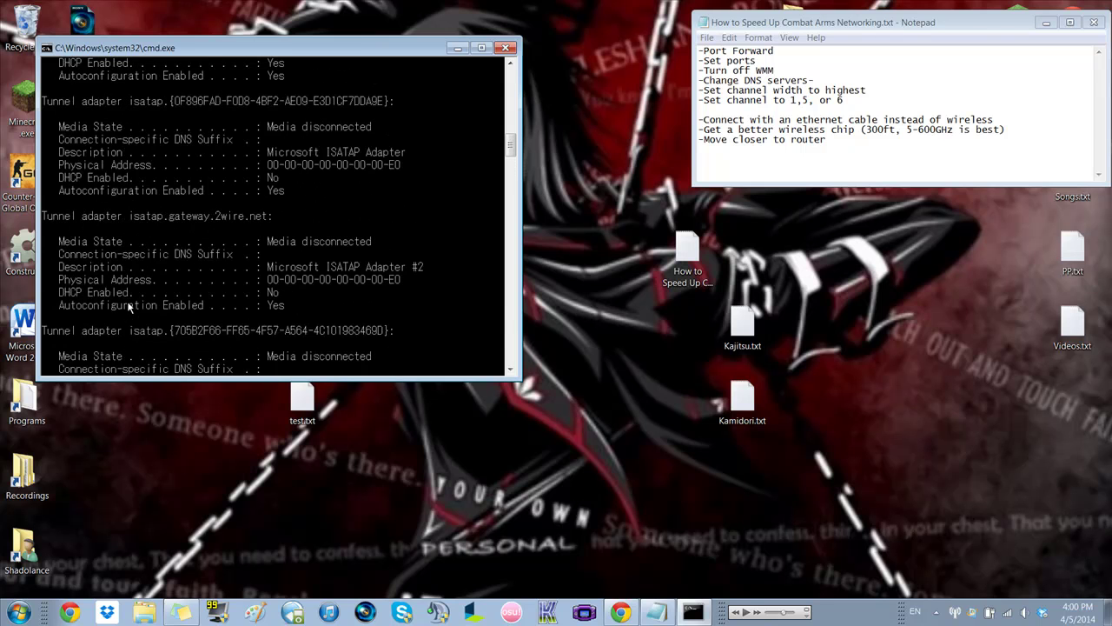
pyautogui.scroll(8, 128, 306)
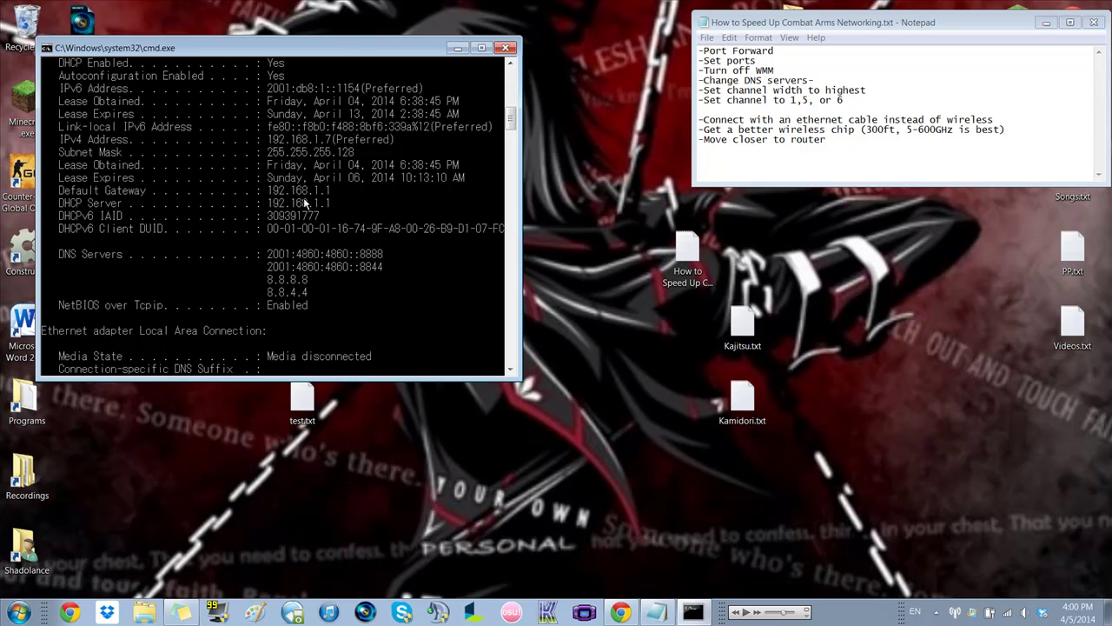
pyautogui.click(506, 48)
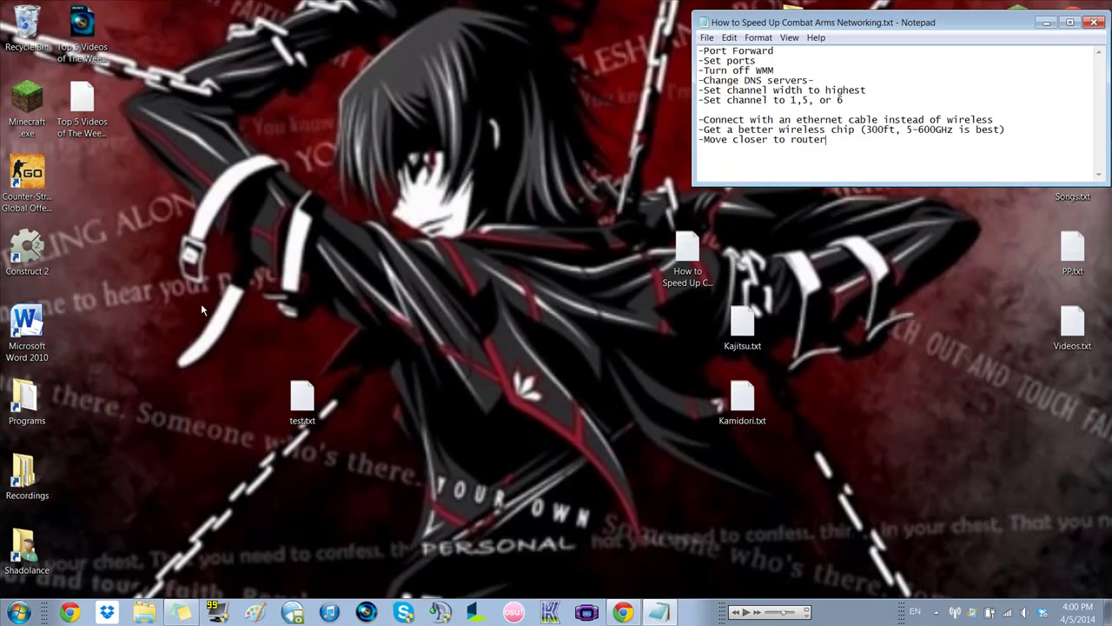
# Open a Chrome window beside the notes and add the line "192.168.1.1" below the last item in the notes
pyautogui.click(69, 613)
pyautogui.moveTo(569, 16); pyautogui.dragTo(1, 6)
pyautogui.click(876, 158)
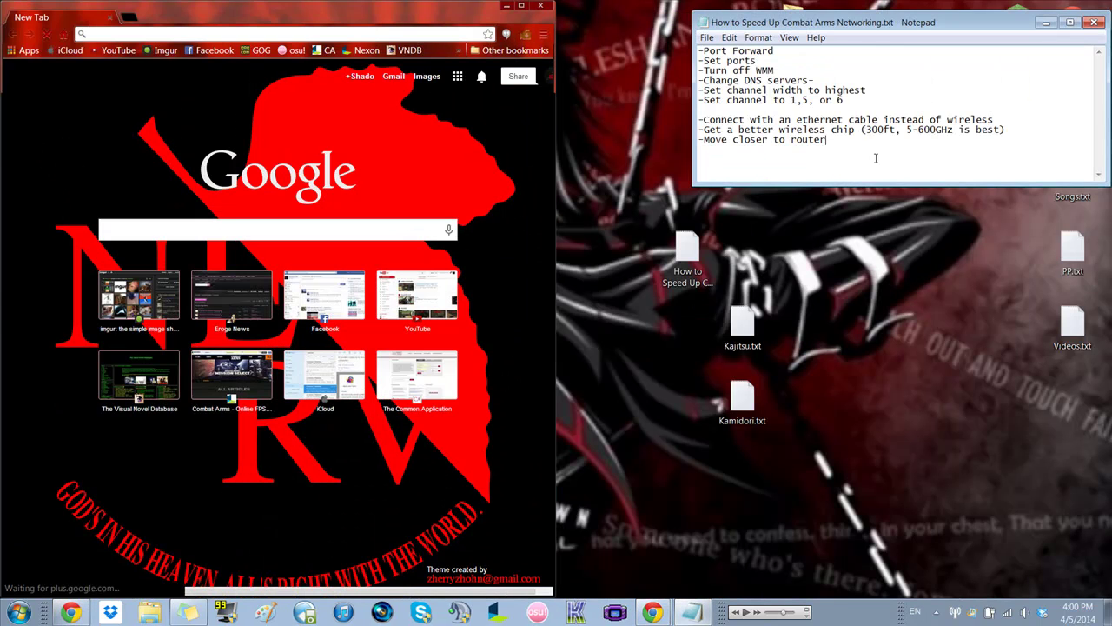
pyautogui.press('Return')
pyautogui.press('Return')
pyautogui.write('192.1')
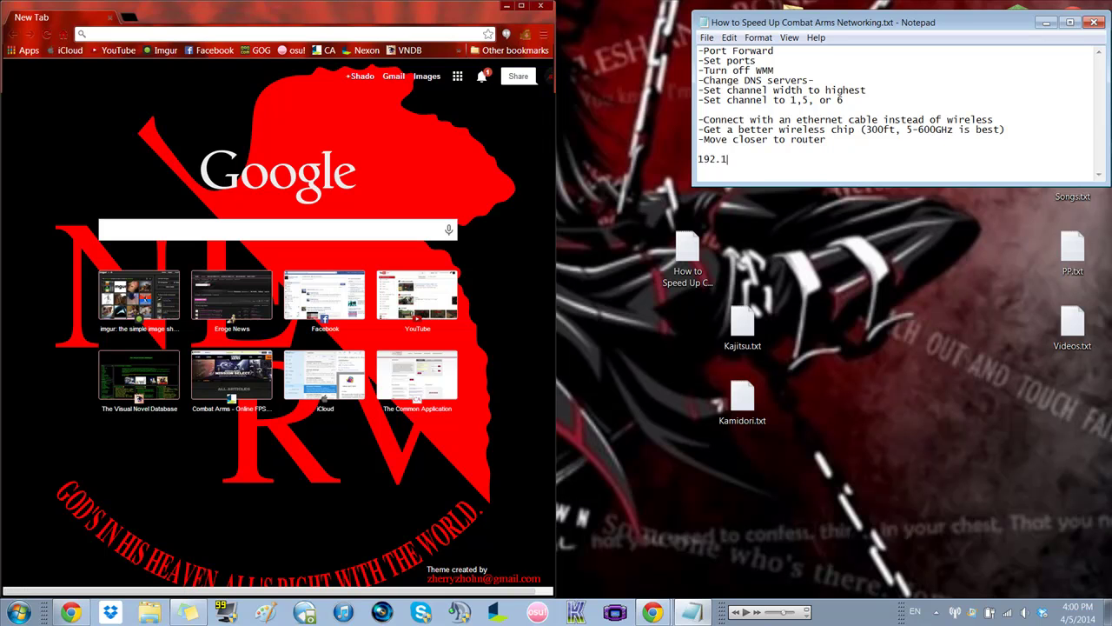
pyautogui.write('68.1.1')
# Copy the 192.168.1.1 address from the notes and load it in the browser to open the router's setup page
pyautogui.moveTo(767, 157); pyautogui.dragTo(670, 165)
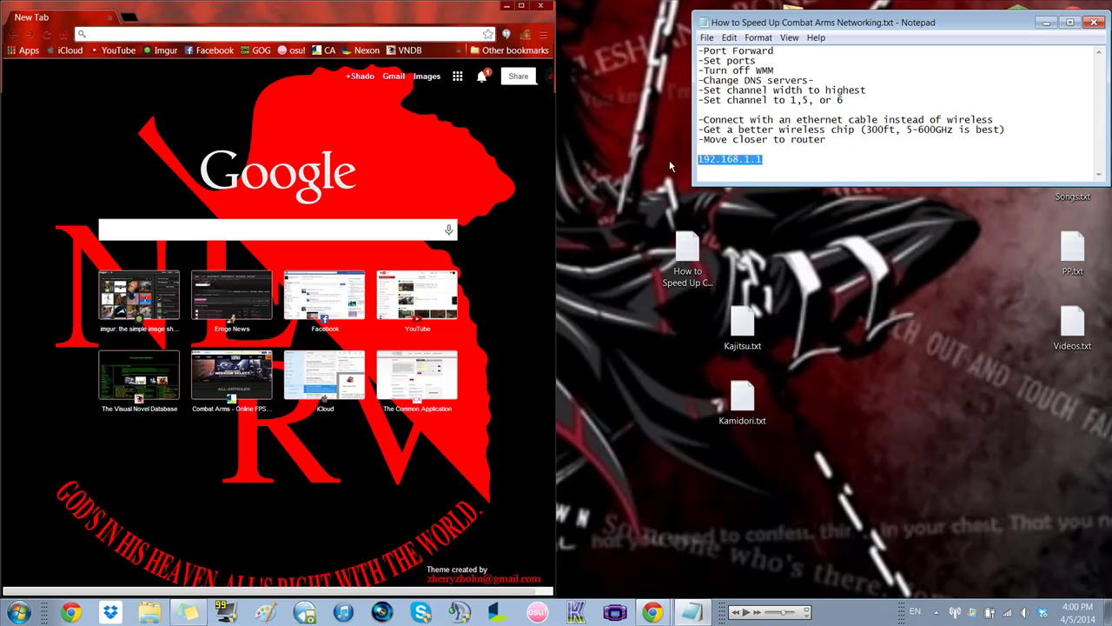
pyautogui.hotkey('ctrl', 'c')
pyautogui.click(337, 33)
pyautogui.hotkey('ctrl', 'v')
pyautogui.press('Return')
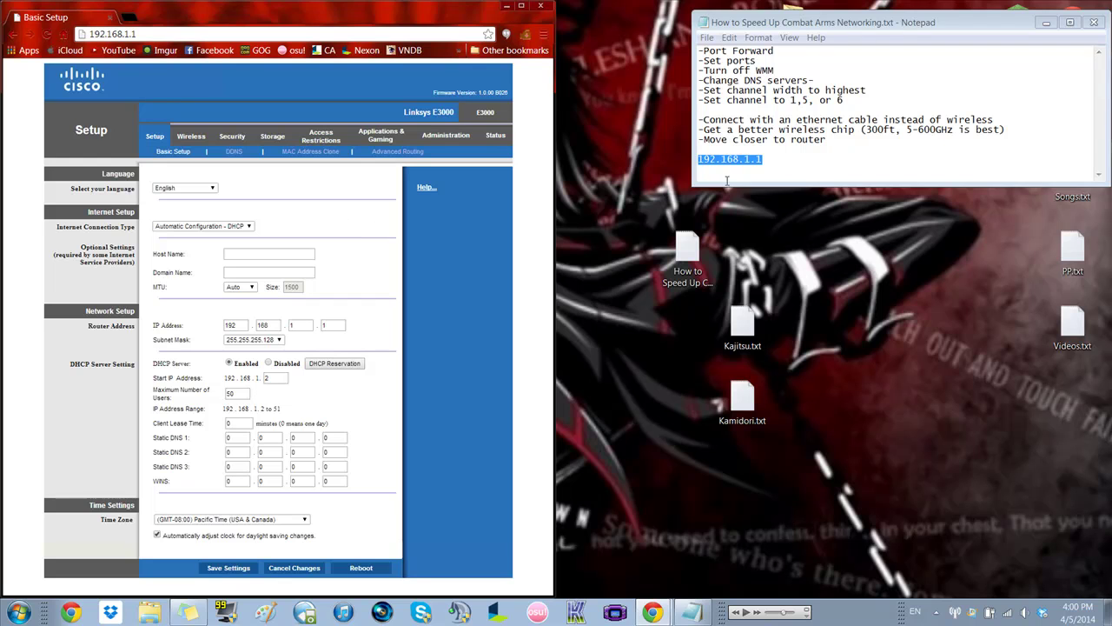
pyautogui.click(769, 162)
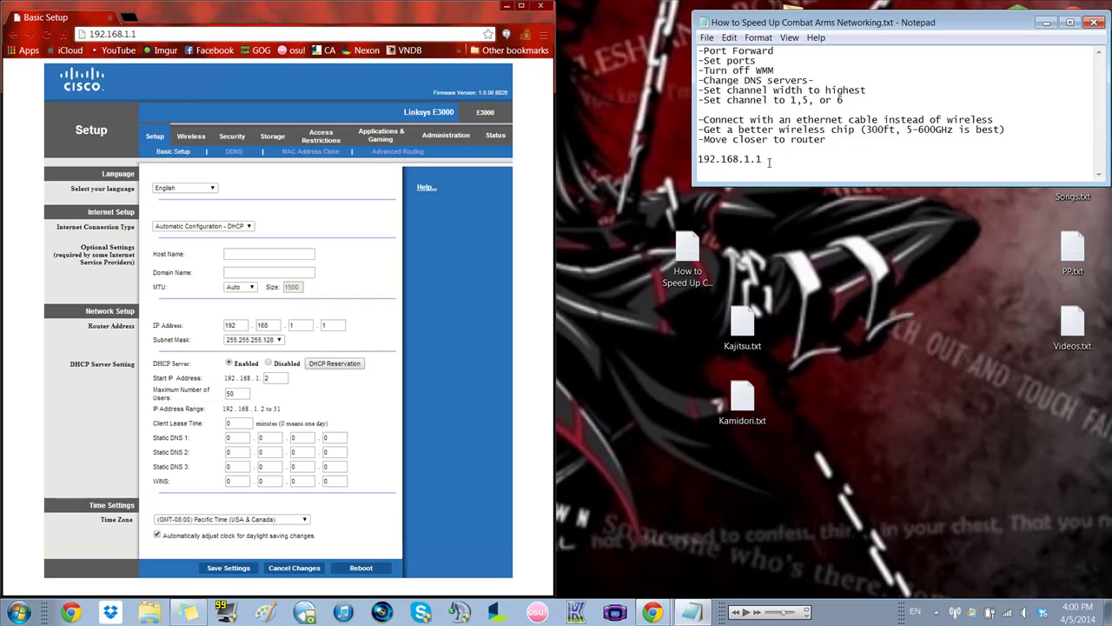
# Search the web for "linksys e3000 default password" in a new browser tab
pyautogui.click(128, 18)
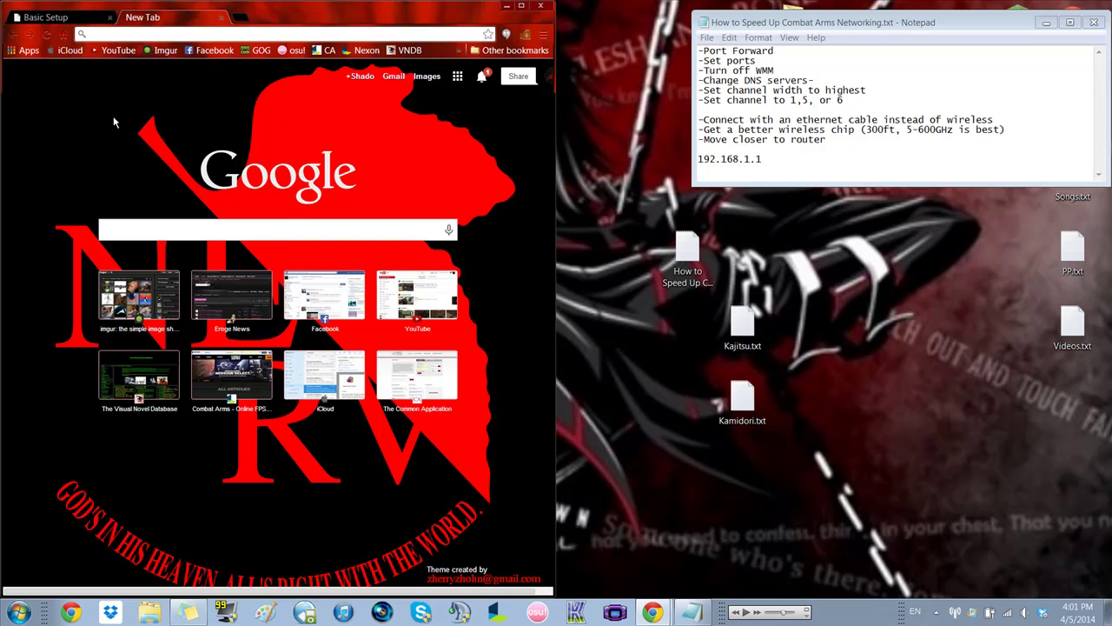
pyautogui.write('linksys')
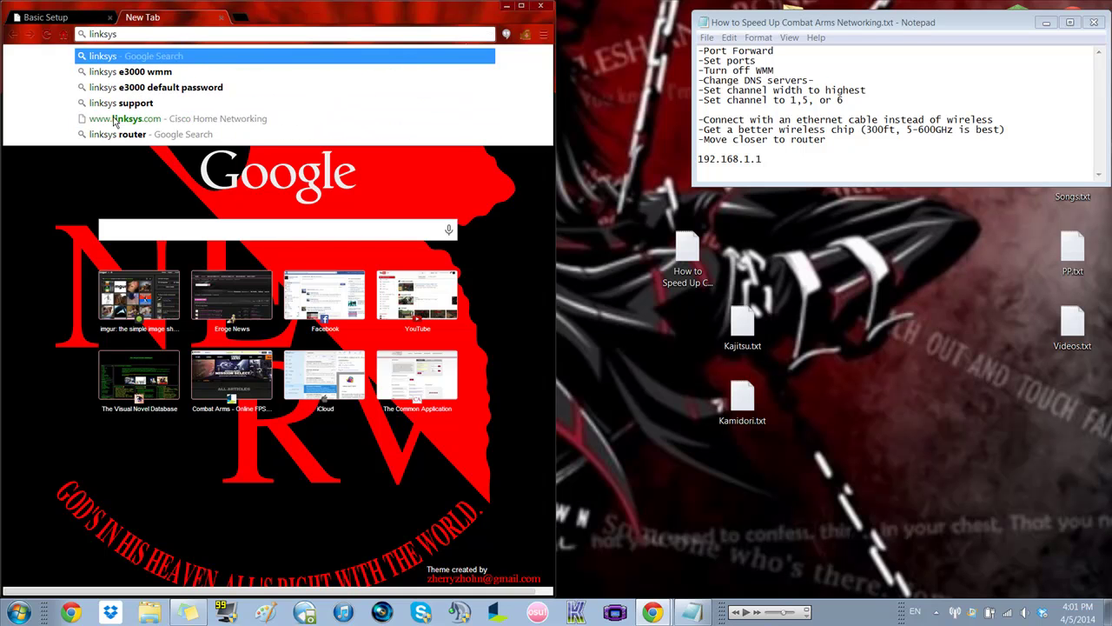
pyautogui.write('e3000')
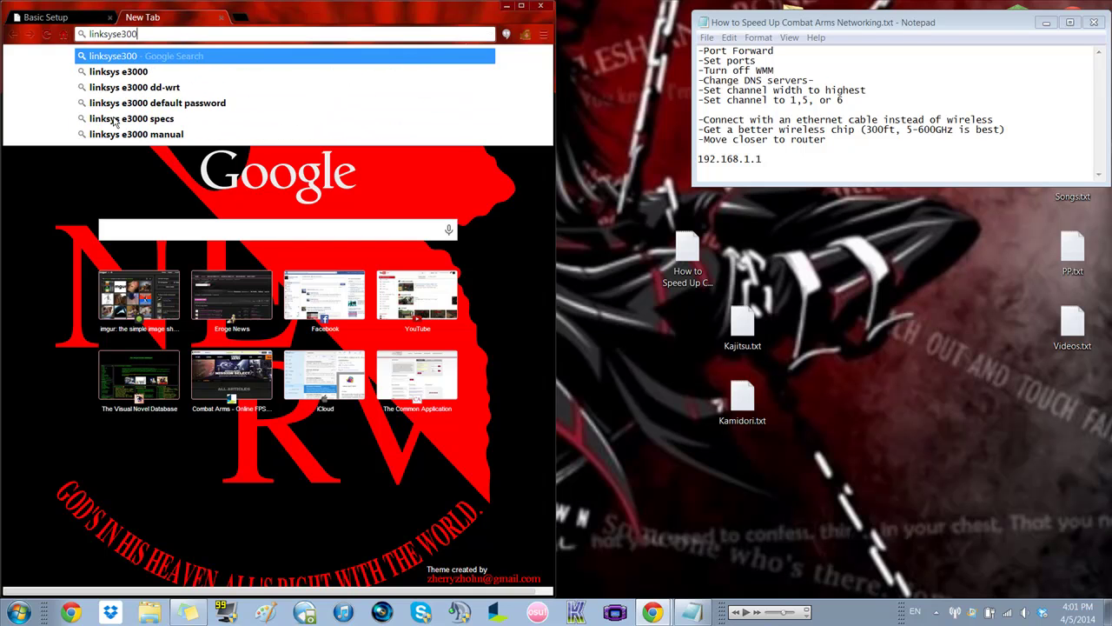
pyautogui.click(113, 34)
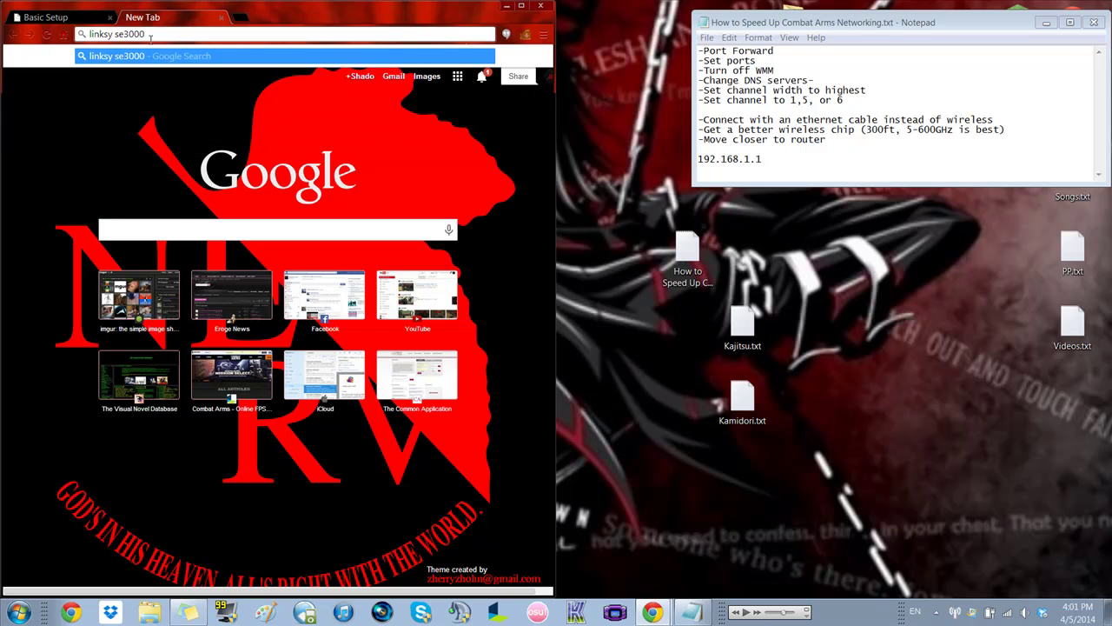
pyautogui.press('BackSpace')
pyautogui.press('Right')
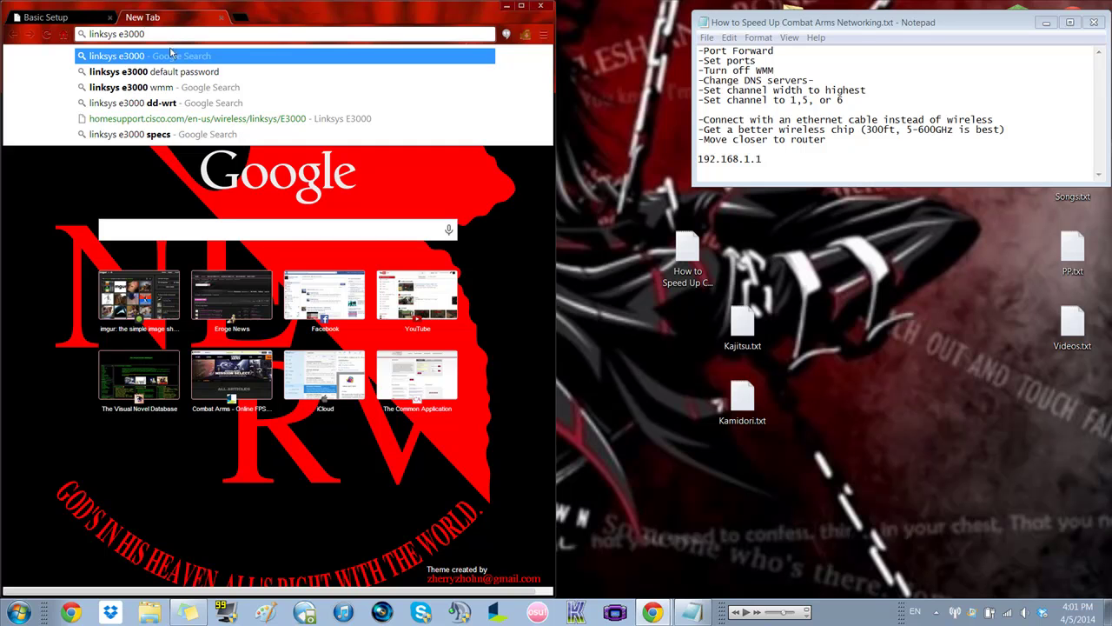
pyautogui.click(182, 72)
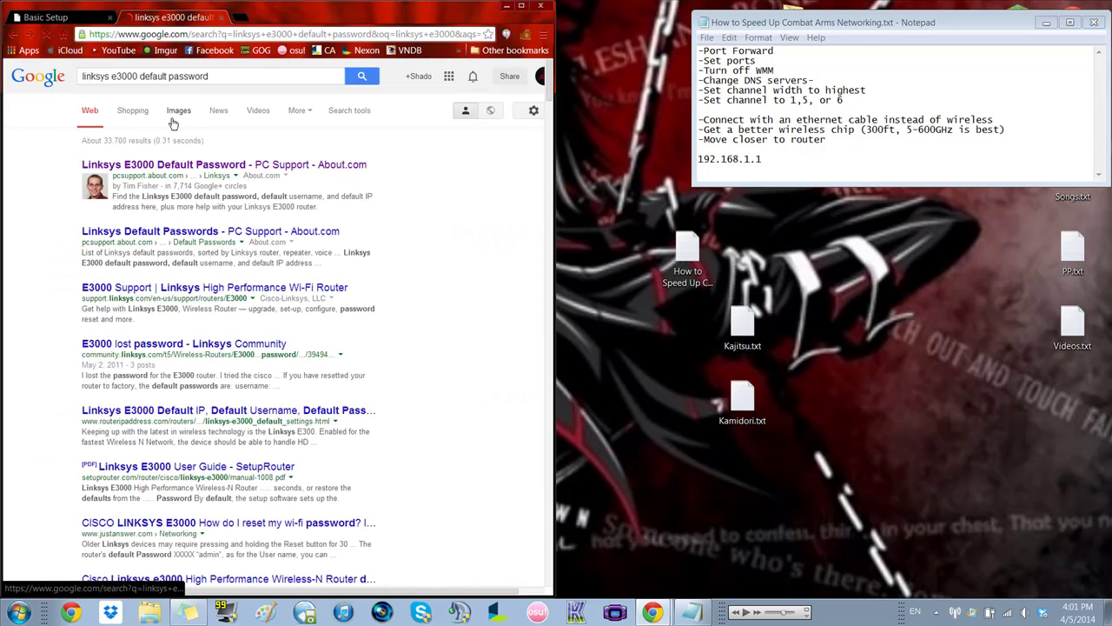
# Open the About.com result on the Linksys E3000, read the sentence on the default password, and close that tab
pyautogui.click(139, 173)
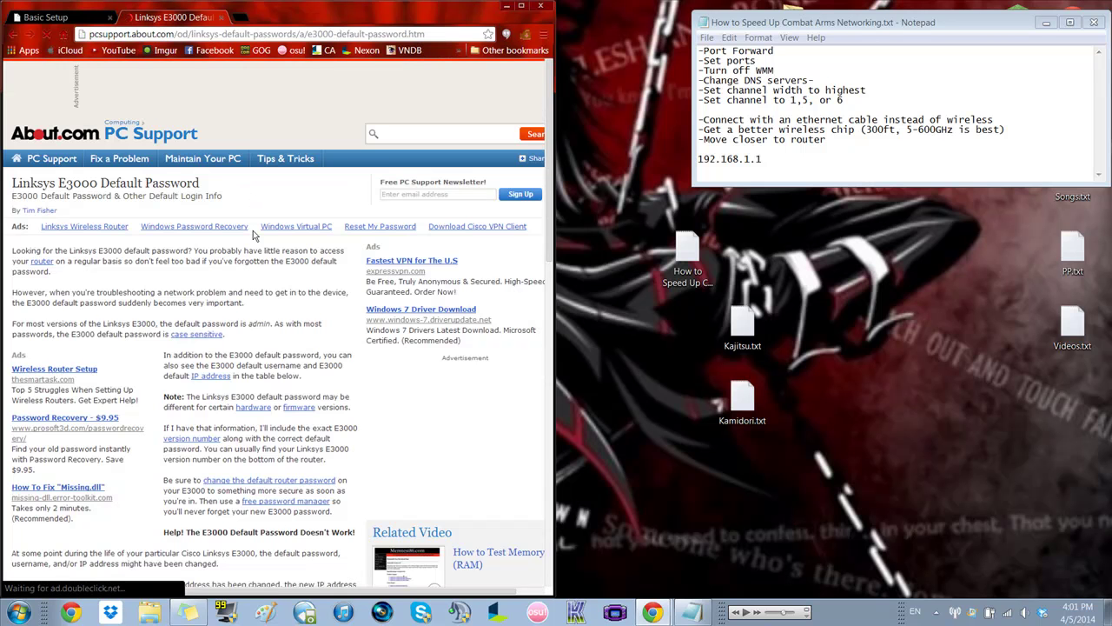
pyautogui.scroll(-2, 314, 346)
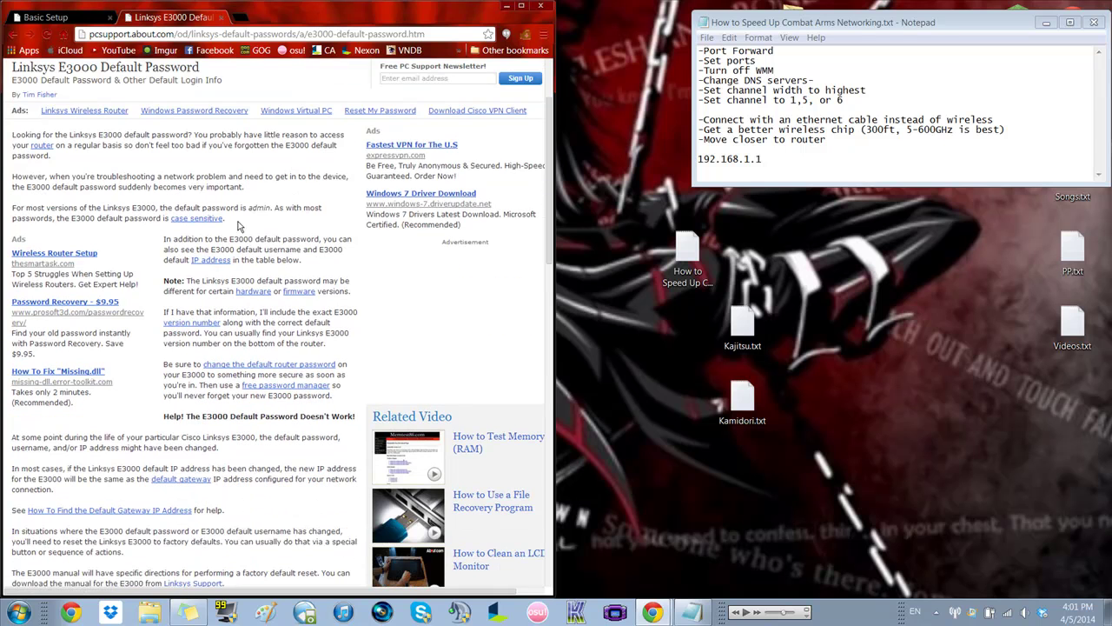
pyautogui.moveTo(14, 207); pyautogui.dragTo(268, 205)
pyautogui.click(210, 209)
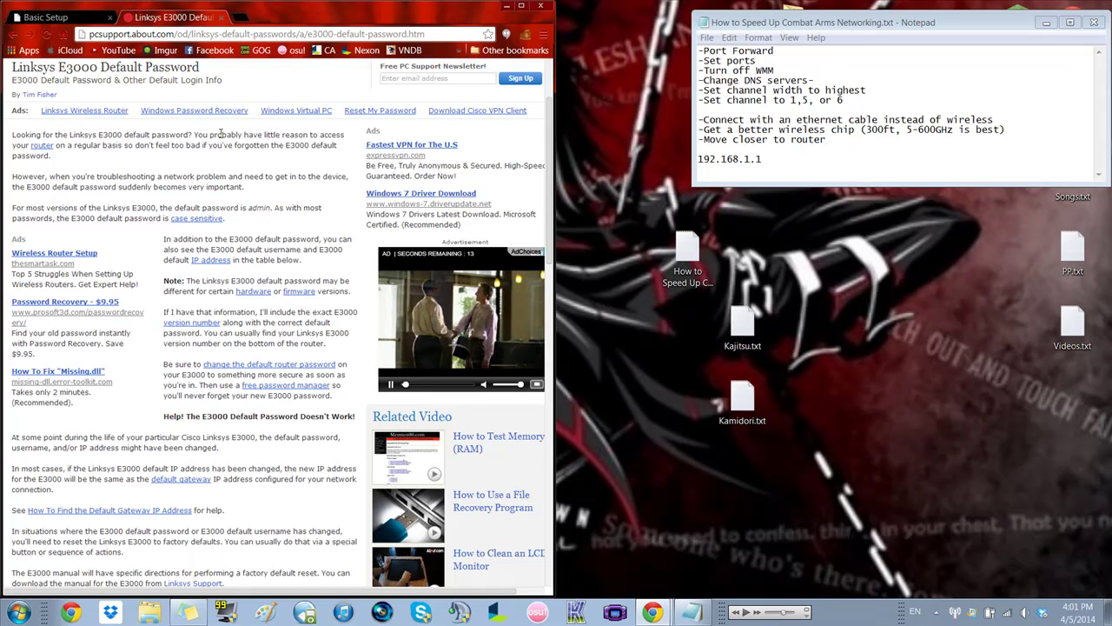
pyautogui.click(220, 18)
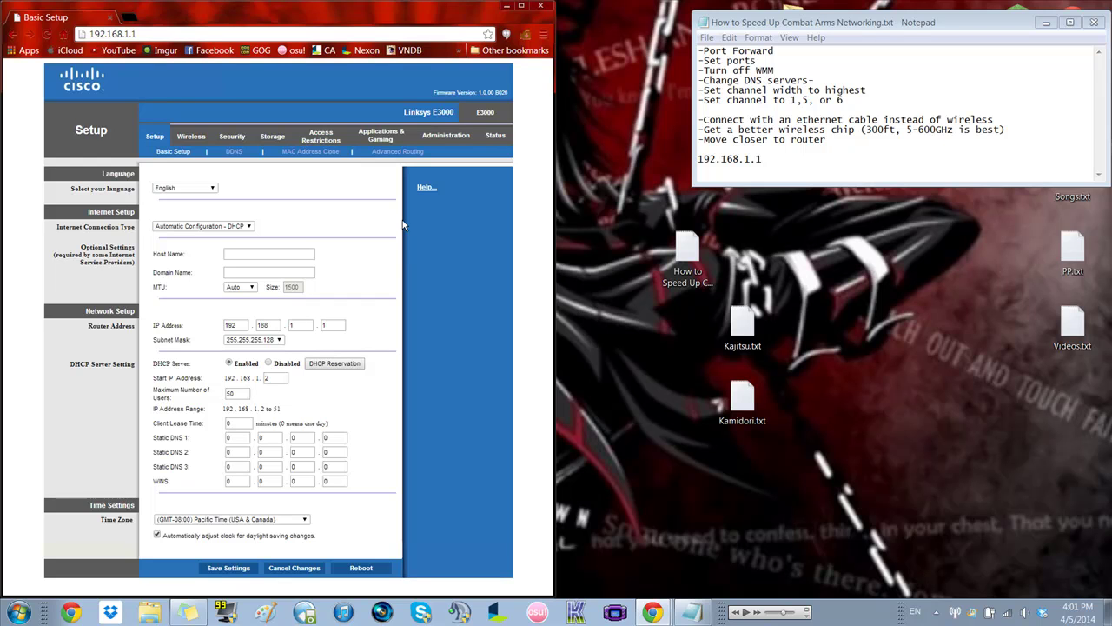
# Open the router's Single Port Forwarding settings under Applications & Gaming and choose HTTP as the first application name
pyautogui.click(780, 159)
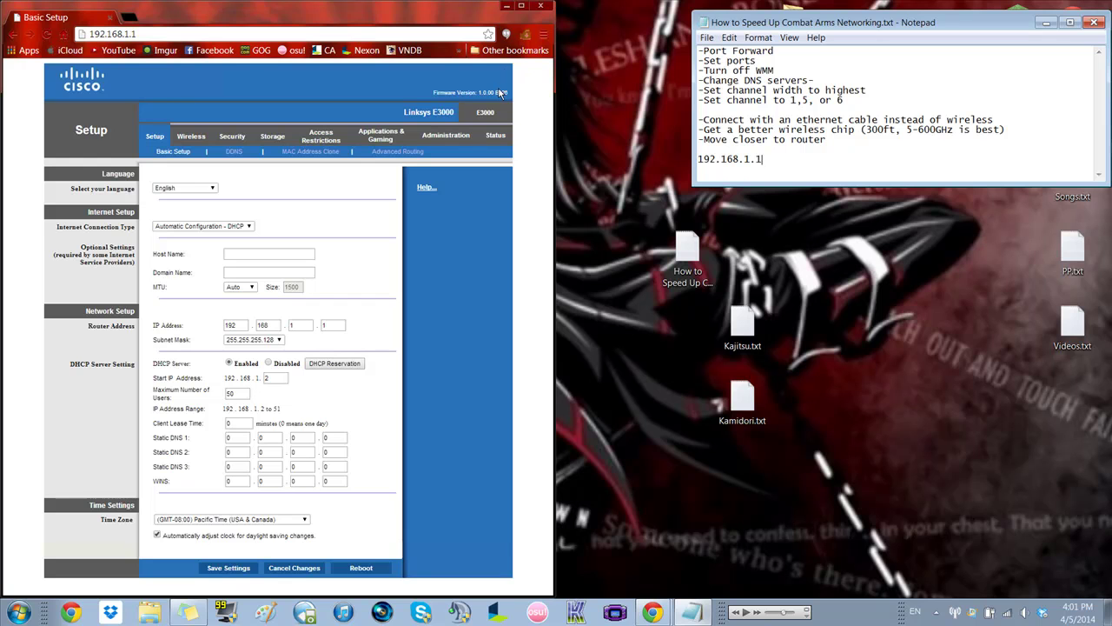
pyautogui.click(382, 136)
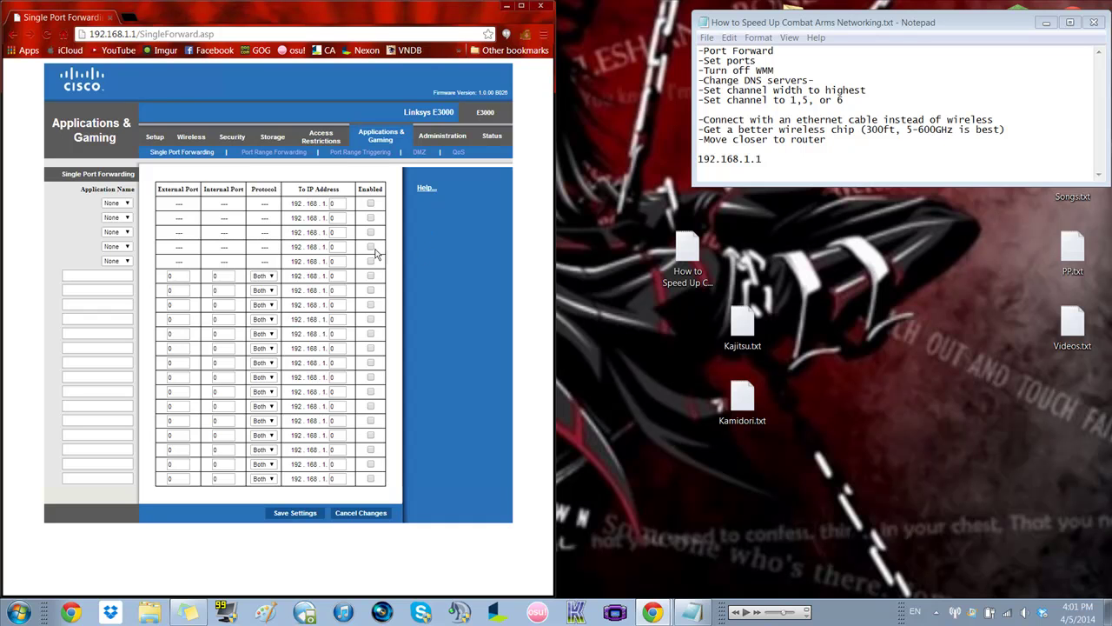
pyautogui.click(127, 205)
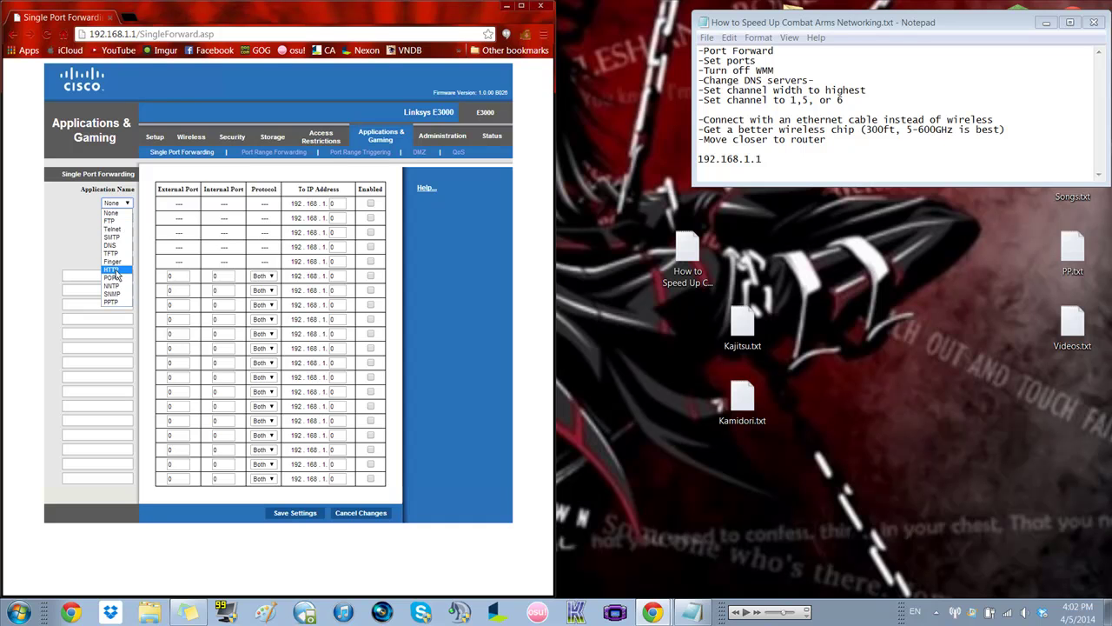
pyautogui.click(115, 272)
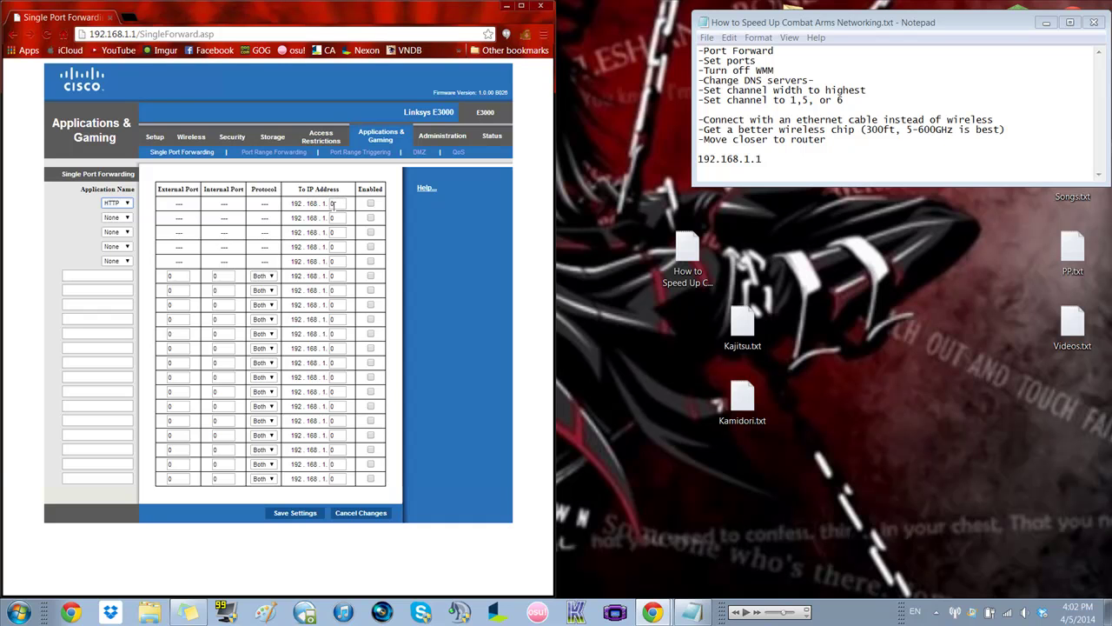
# Open a command prompt clear of the port forwarding table and change to the drive root with "cd C:\"
pyautogui.click(19, 612)
pyautogui.click(65, 424)
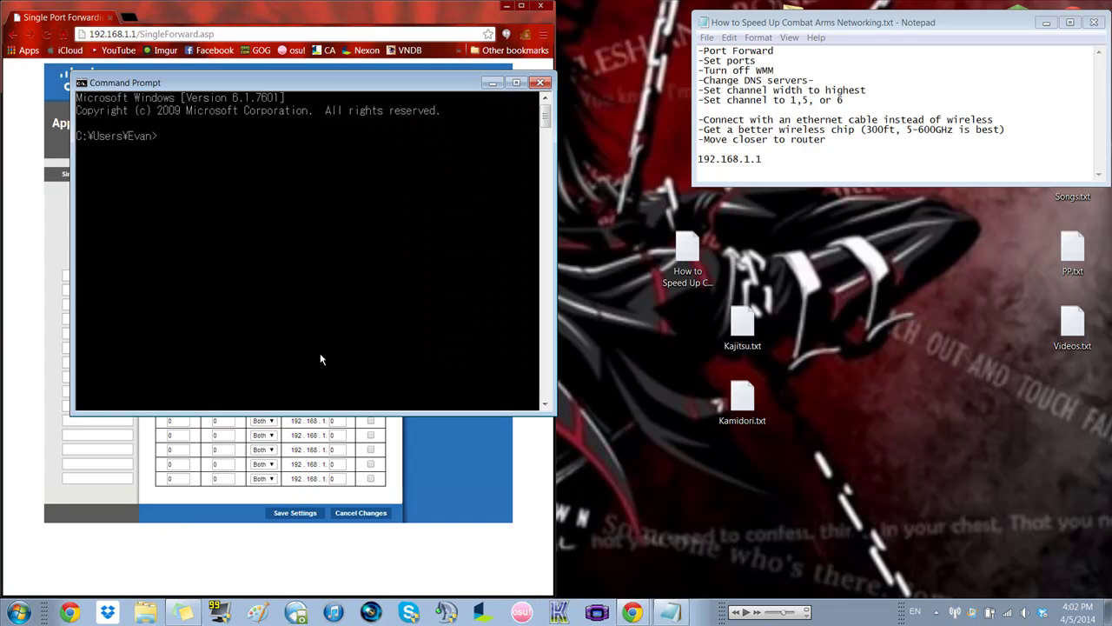
pyautogui.moveTo(335, 85); pyautogui.dragTo(706, 139)
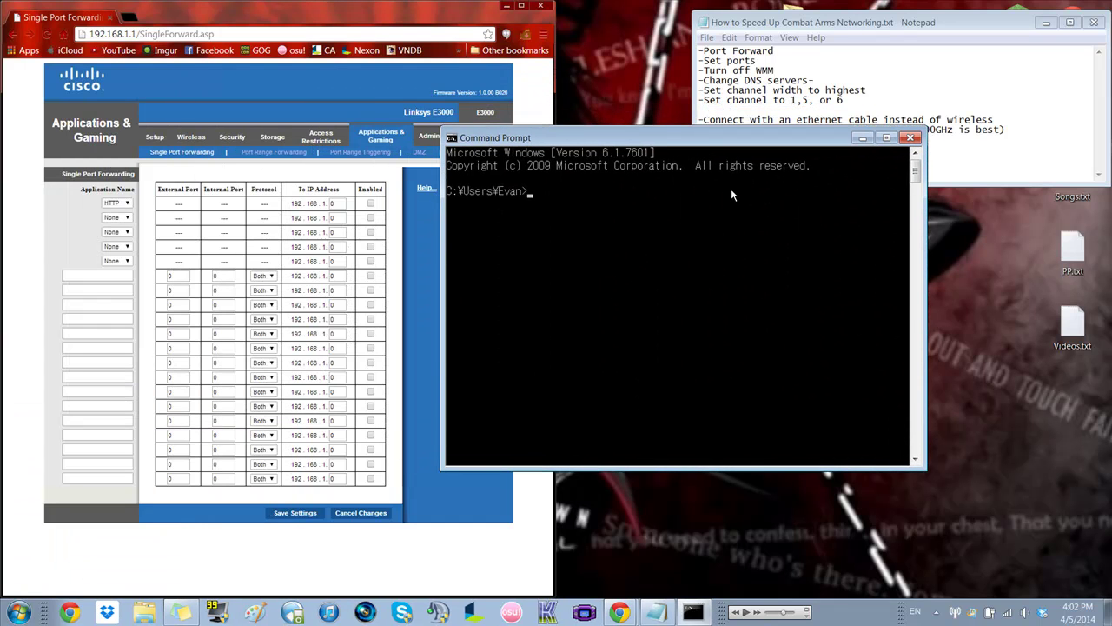
pyautogui.write('cd C:\\')
pyautogui.press('Return')
# Run "ipconfig /all", find the wireless adapter's IPv4 address in the output, and close the command prompt
pyautogui.write('ipconfig /all')
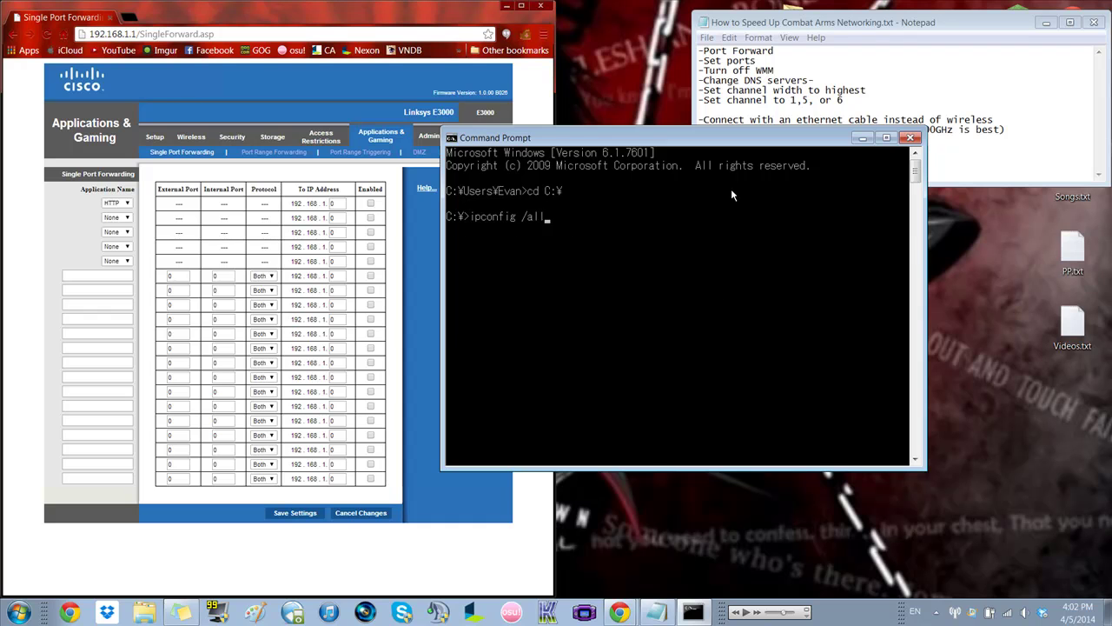
pyautogui.press('Return')
pyautogui.scroll(5, 668, 306)
pyautogui.scroll(8, 668, 306)
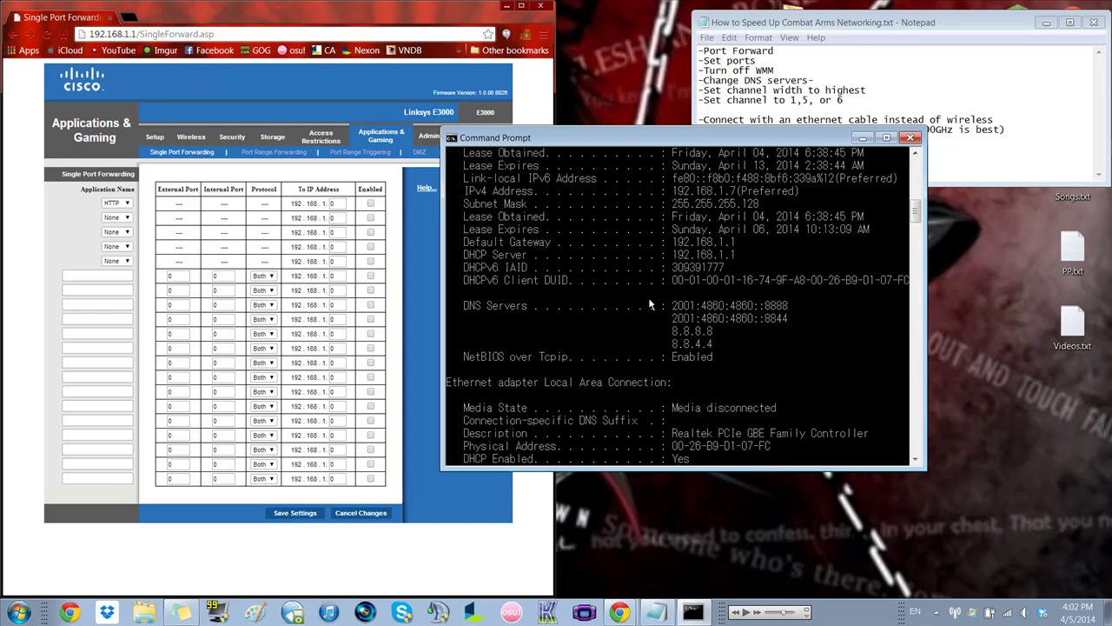
pyautogui.scroll(3, 521, 332)
pyautogui.scroll(-2, 640, 311)
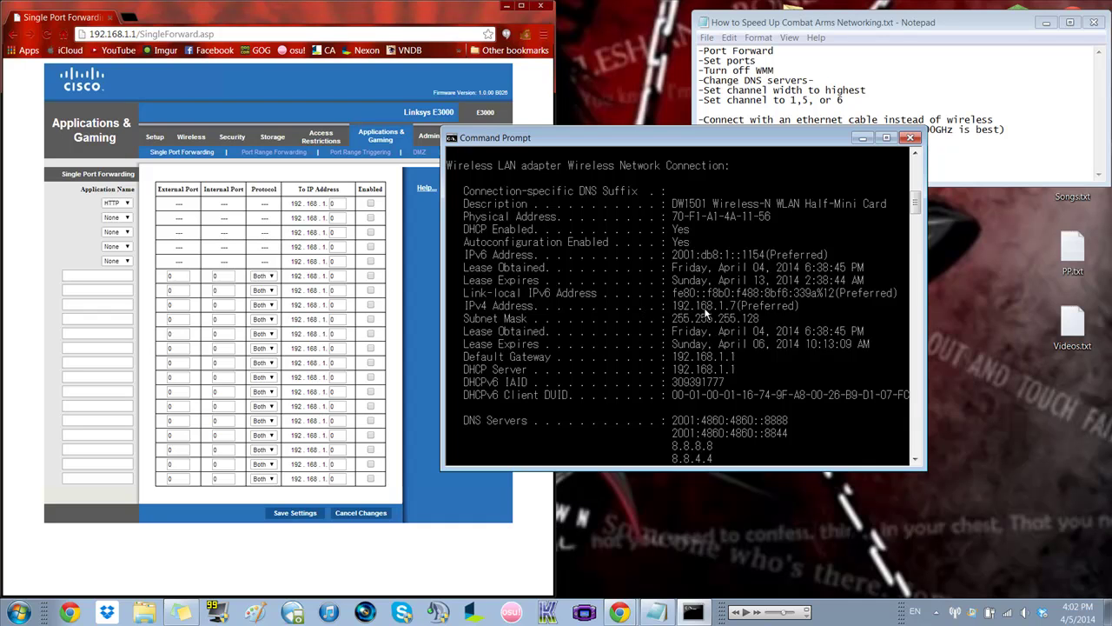
pyautogui.click(910, 138)
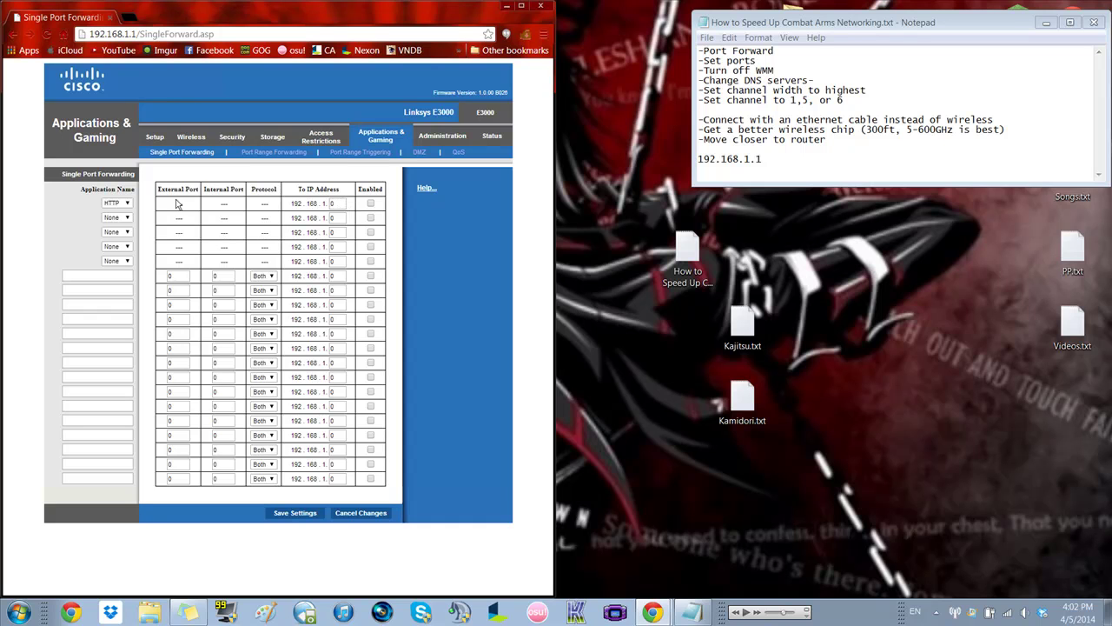
# Set the first forwarding entry's application name back to None and open the router's QoS settings
pyautogui.click(122, 204)
pyautogui.click(125, 214)
pyautogui.click(459, 154)
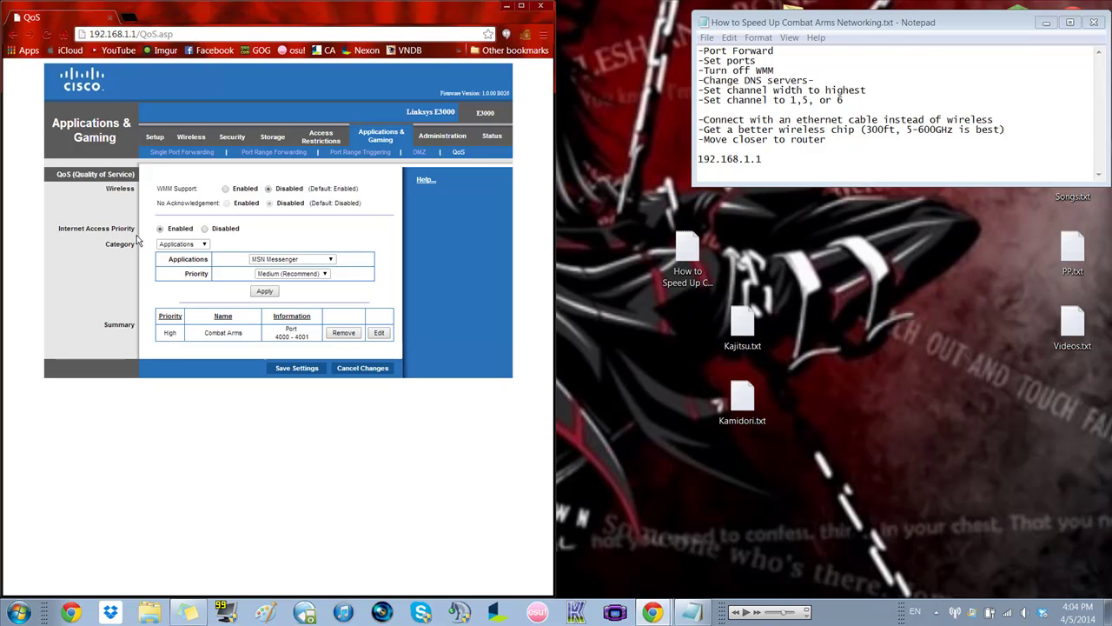
# Keep the QoS category on Applications and choose Add a New Application as the application
pyautogui.click(204, 245)
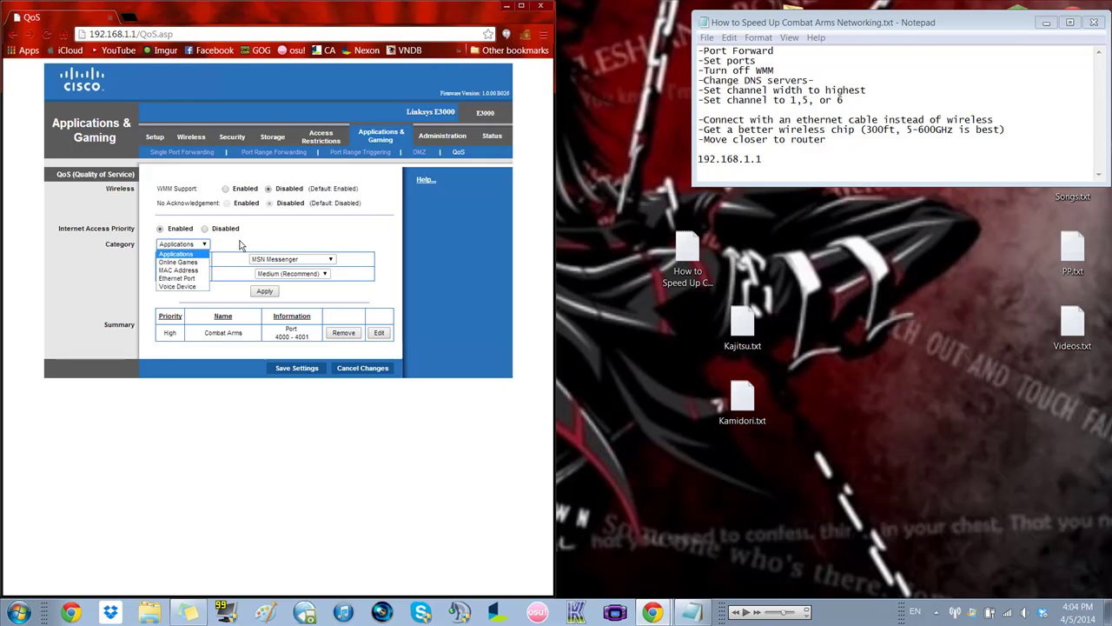
pyautogui.click(240, 246)
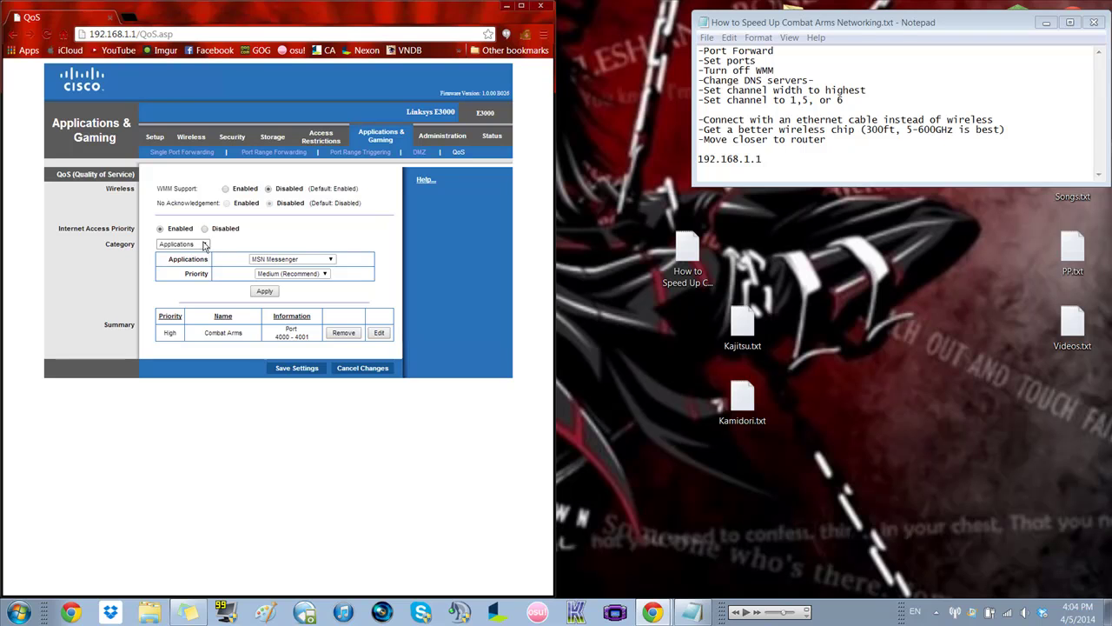
pyautogui.click(204, 245)
pyautogui.click(199, 254)
pyautogui.click(285, 261)
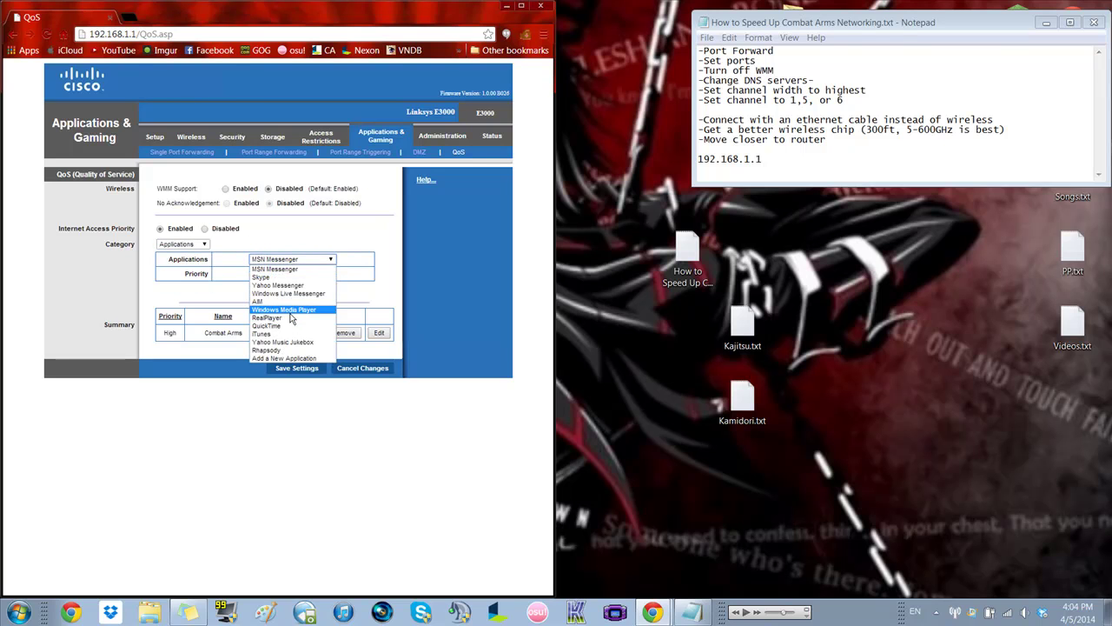
pyautogui.click(285, 357)
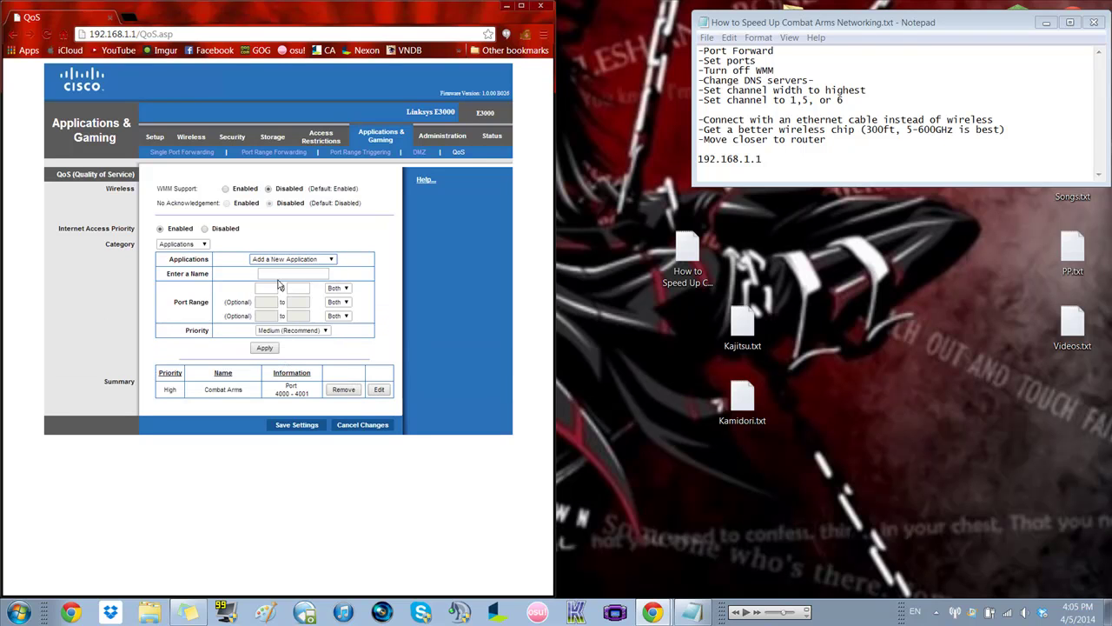
# Examine the new application's name and port range fields and the protocol choices for the first port range
pyautogui.click(278, 278)
pyautogui.click(272, 287)
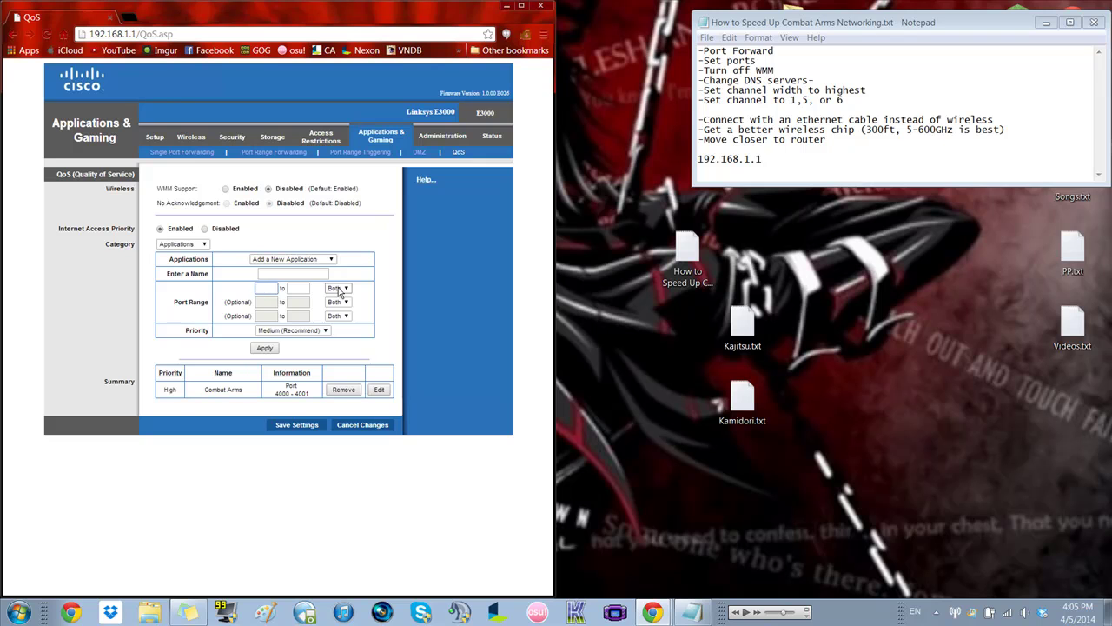
pyautogui.click(338, 287)
pyautogui.click(388, 296)
pyautogui.click(338, 288)
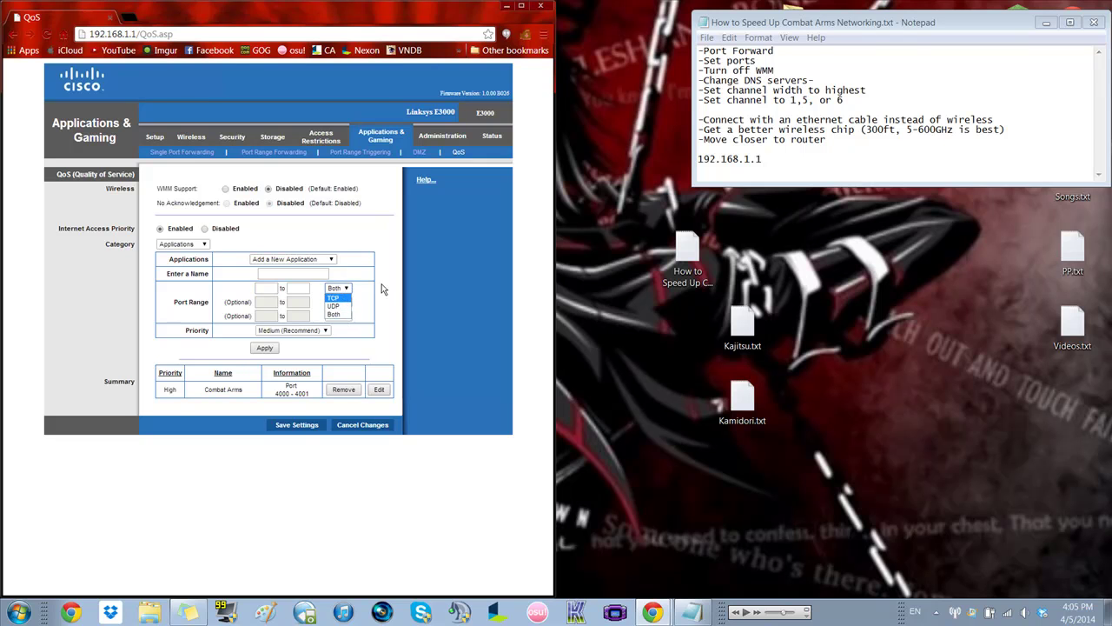
pyautogui.click(389, 285)
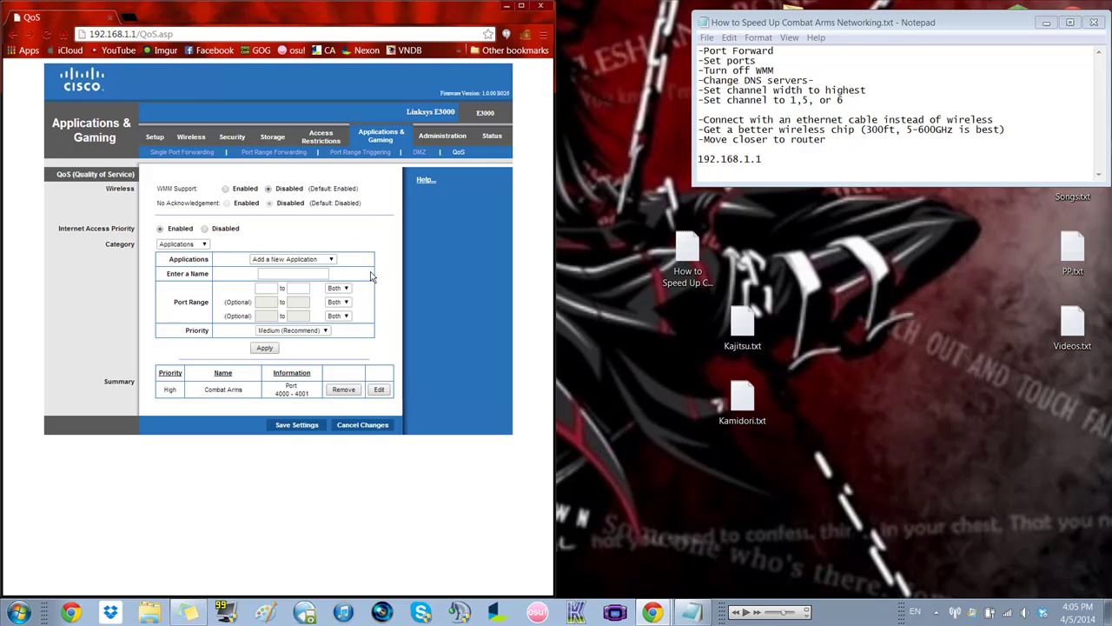
# Search the web in a new tab for "what ports does combat arms use"
pyautogui.click(129, 16)
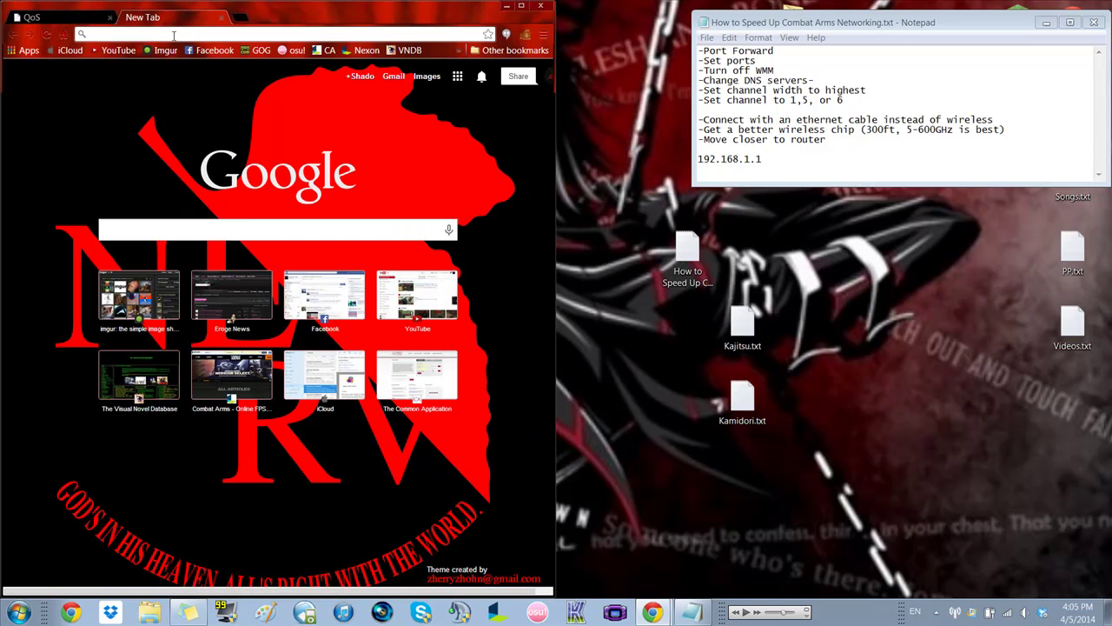
pyautogui.write('what ')
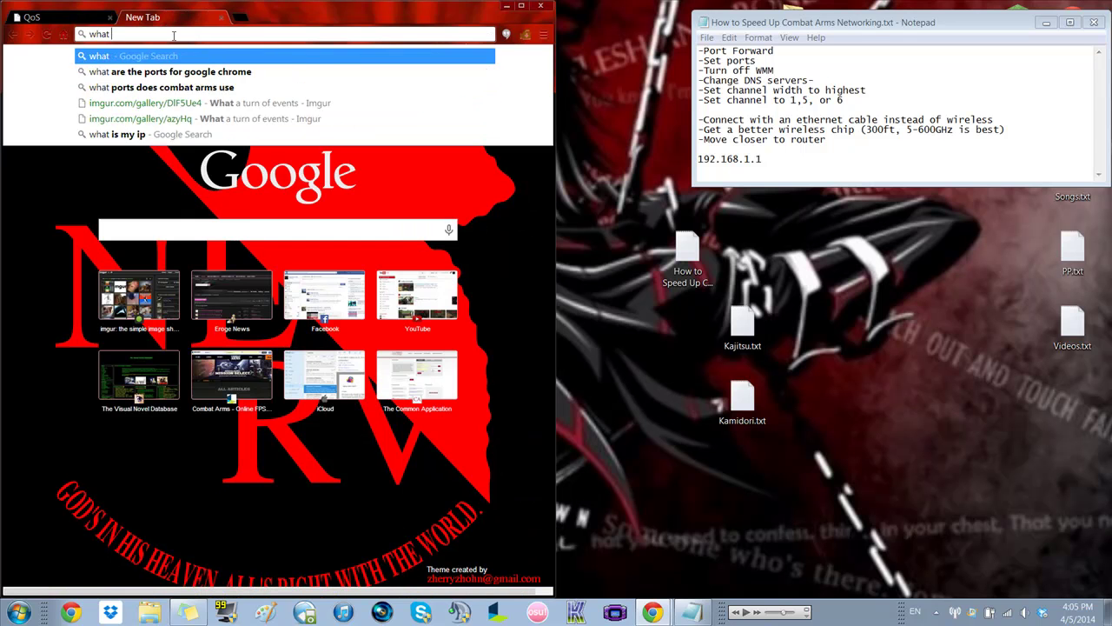
pyautogui.write('ports do combat')
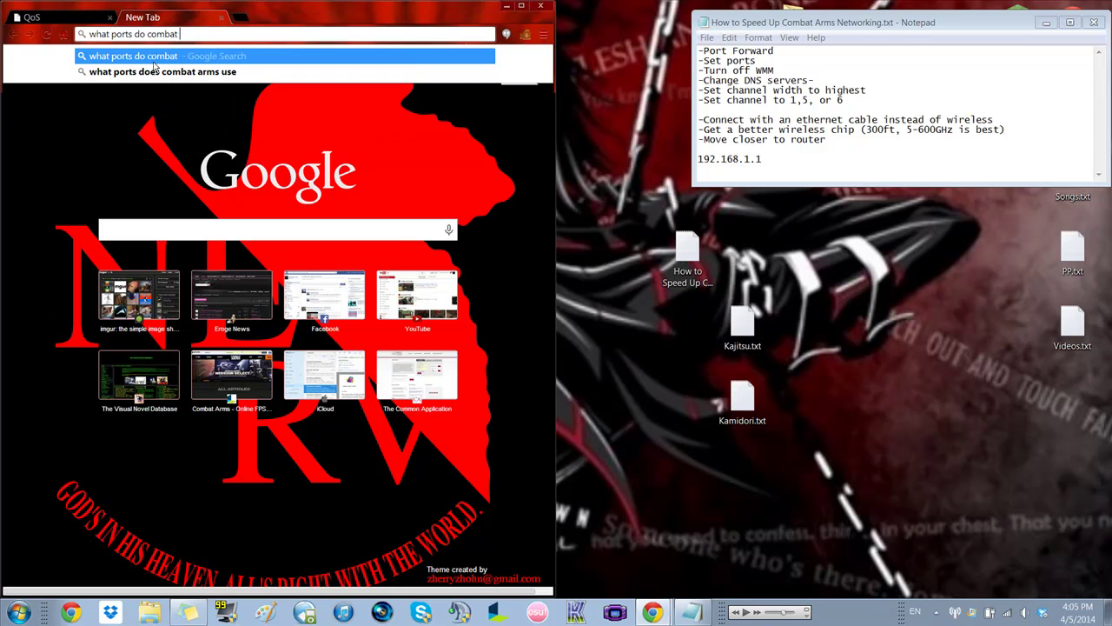
pyautogui.click(161, 71)
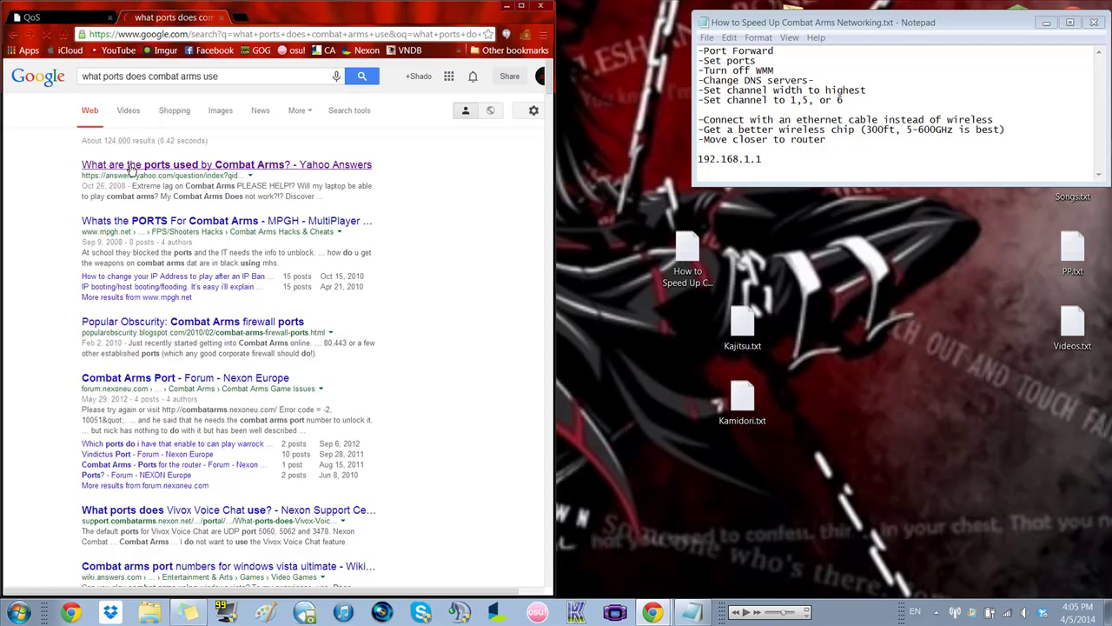
# Open the Yahoo Answers result about Combat Arms ports, read the port numbers in the best answer, and return to the QoS page
pyautogui.click(132, 171)
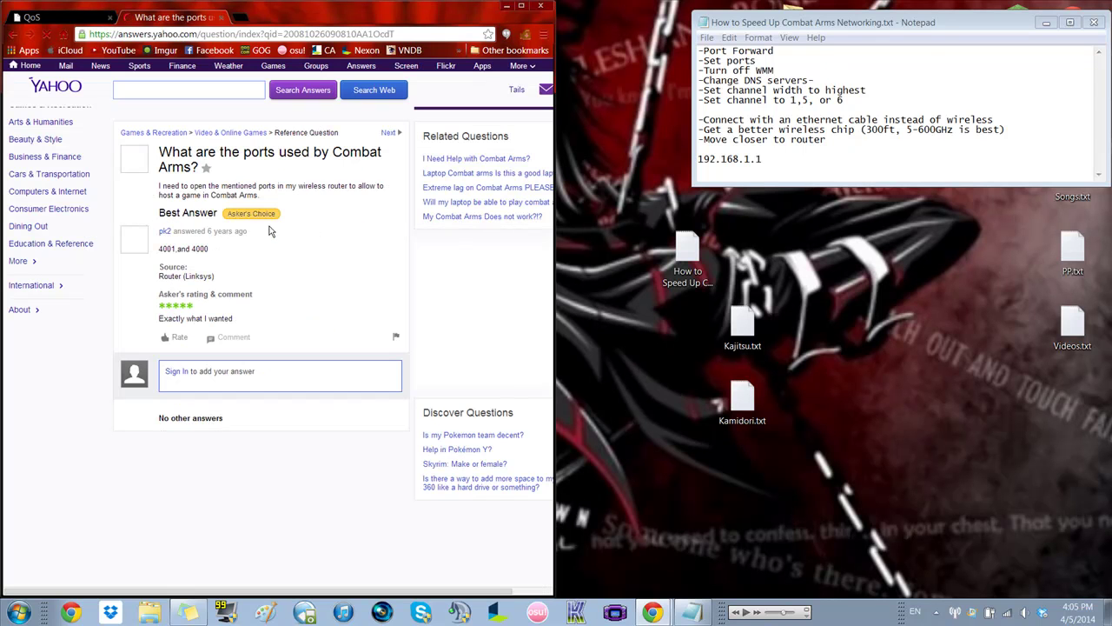
pyautogui.moveTo(209, 249); pyautogui.dragTo(161, 252)
pyautogui.click(163, 253)
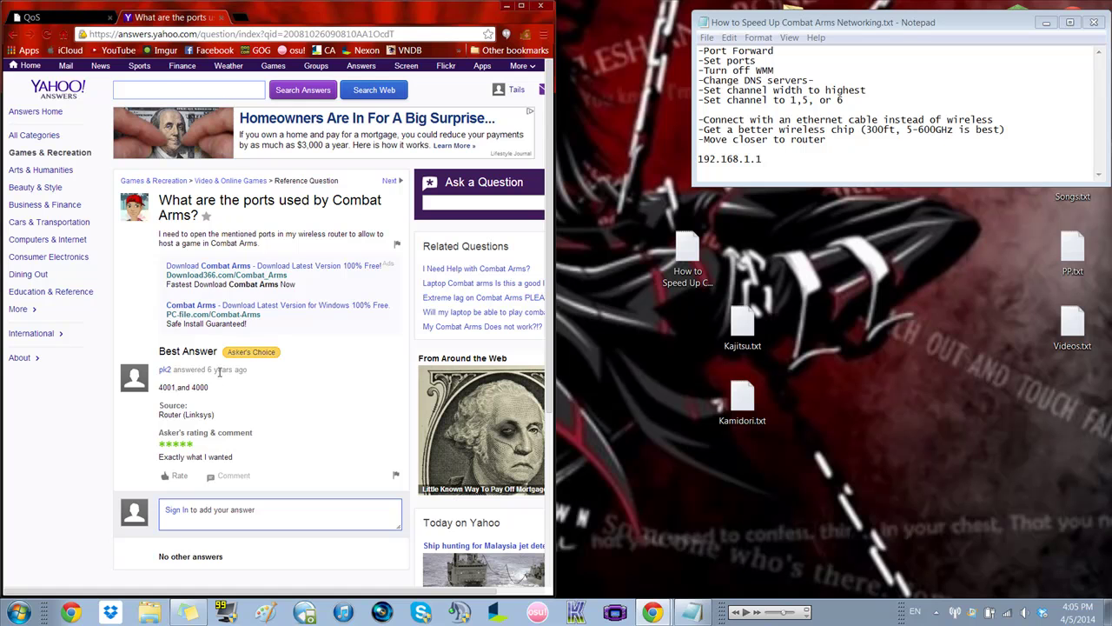
pyautogui.moveTo(210, 389); pyautogui.dragTo(159, 387)
pyautogui.click(161, 386)
pyautogui.click(220, 19)
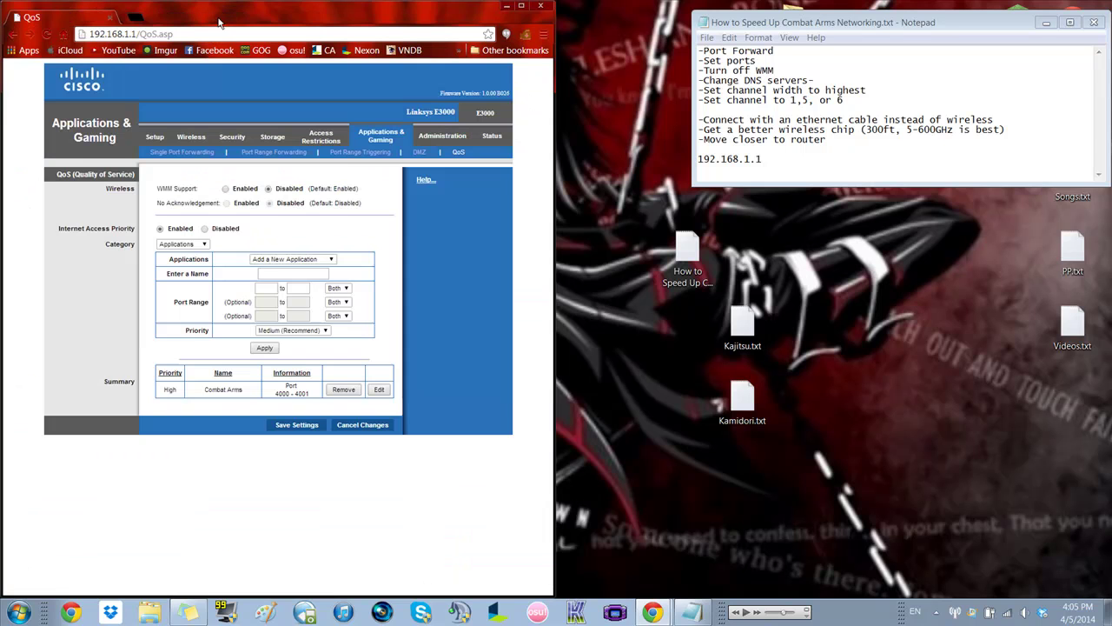
# Set the QoS category to Online Games and choose Add a New Game as the game
pyautogui.click(184, 244)
pyautogui.click(181, 259)
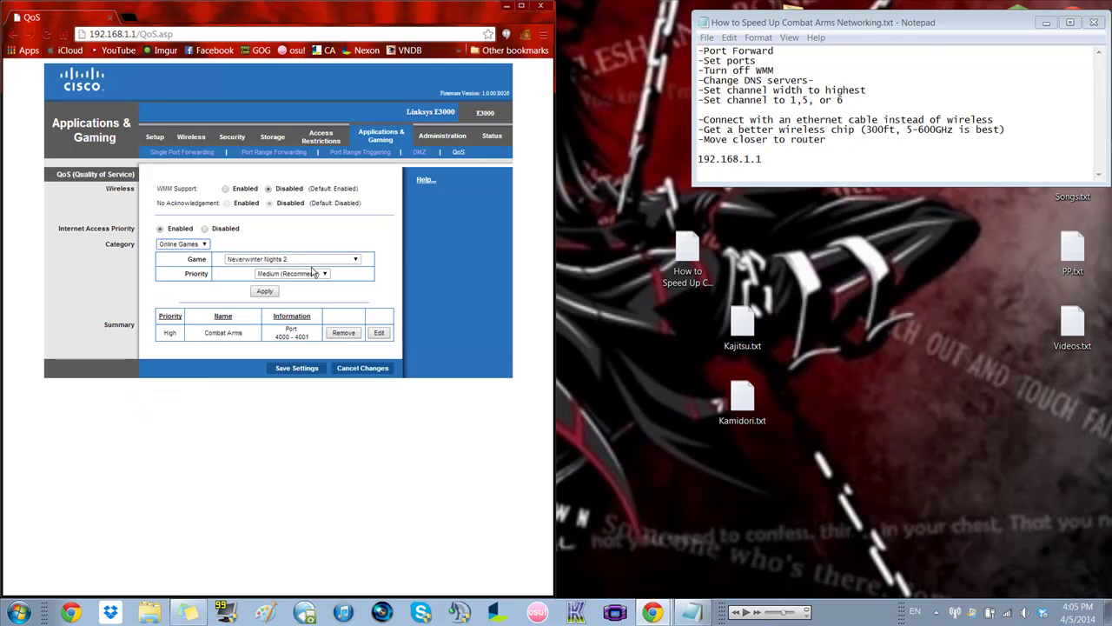
pyautogui.click(309, 274)
pyautogui.click(310, 277)
pyautogui.click(354, 259)
pyautogui.click(244, 407)
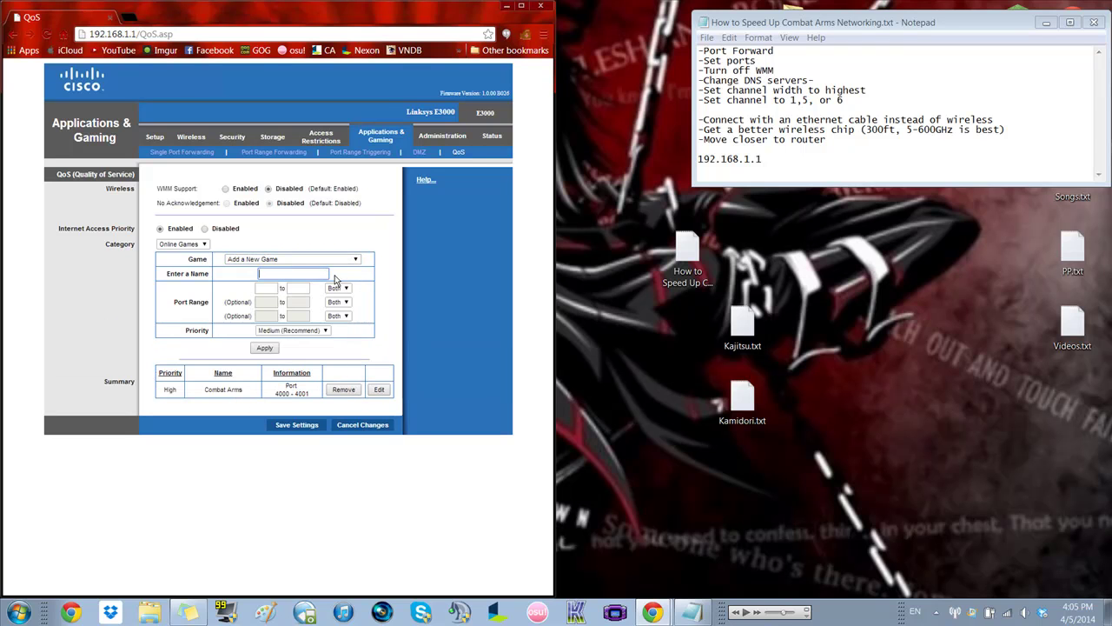
pyautogui.click(352, 259)
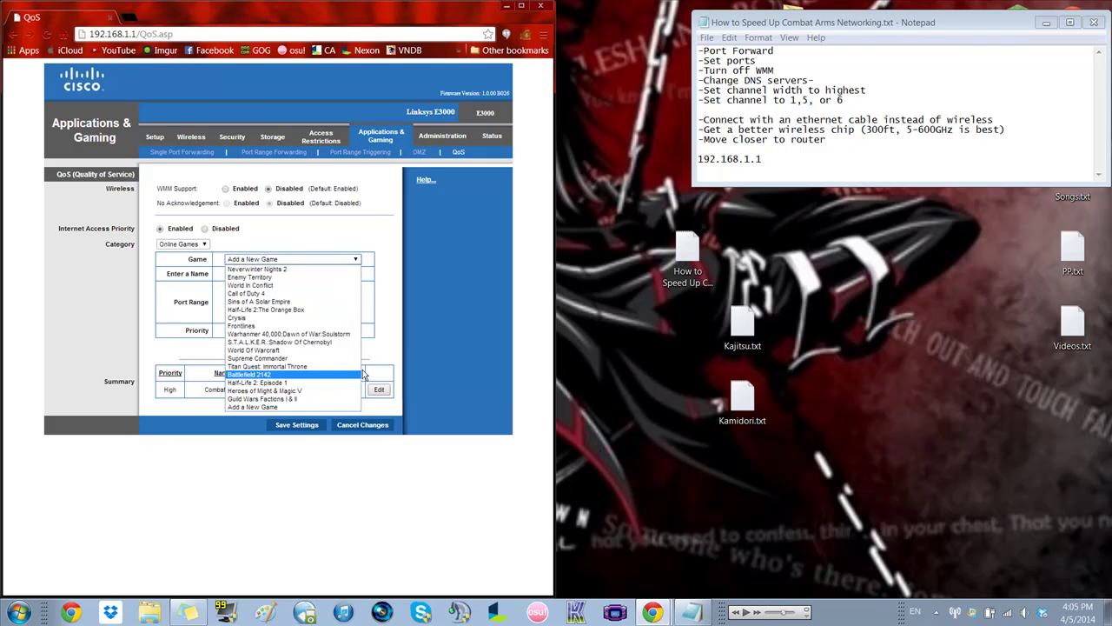
pyautogui.click(292, 406)
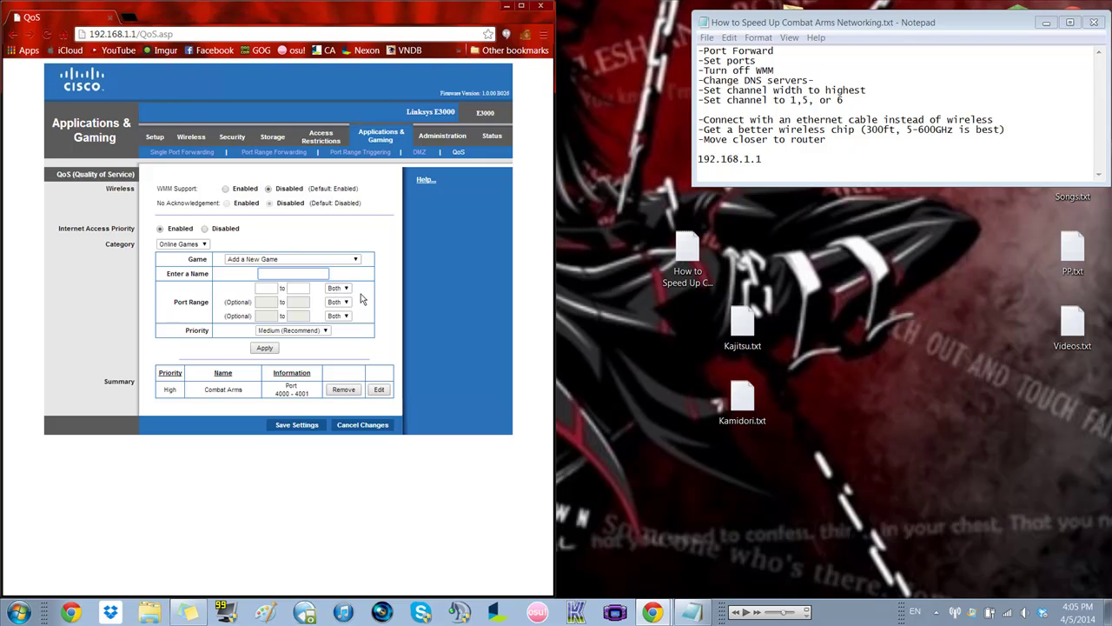
# Name the new game Combat Arms1 and give its first port range 4000 to 4001 with the protocol Both
pyautogui.write('Combat Arms1')
pyautogui.click(265, 289)
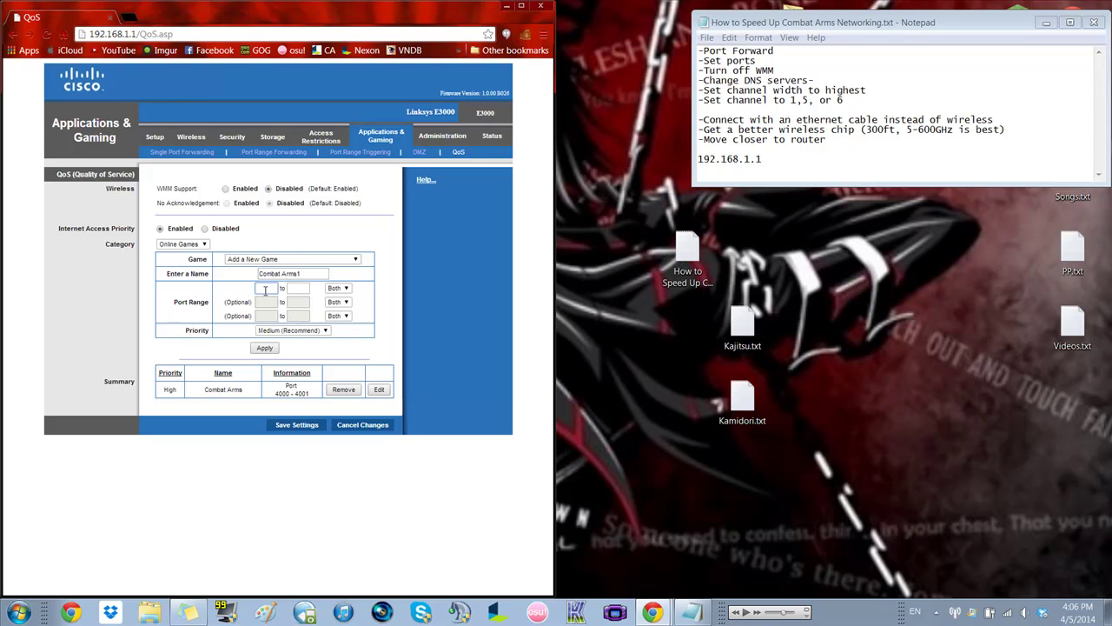
pyautogui.write('40')
pyautogui.click(294, 287)
pyautogui.write('4001')
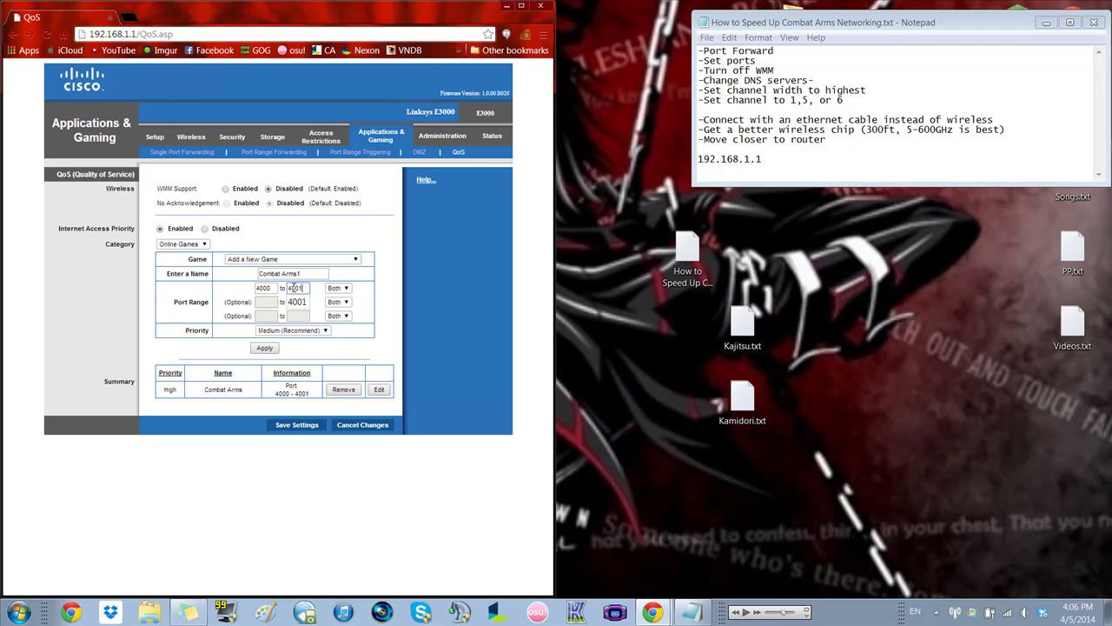
pyautogui.click(338, 288)
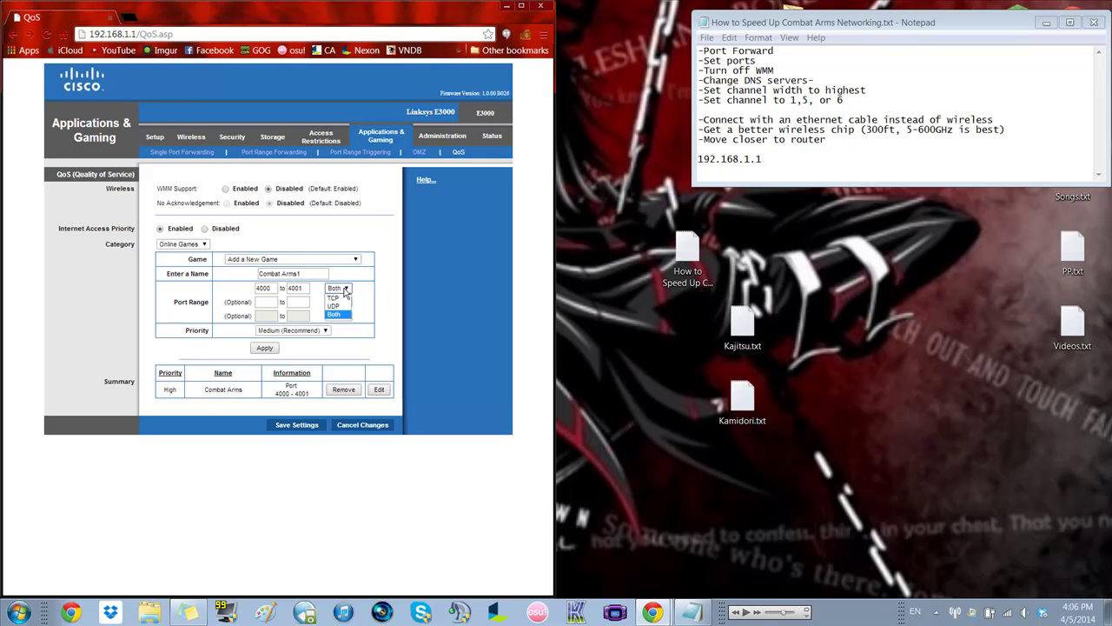
pyautogui.click(338, 313)
# Set the new game's QoS priority to High
pyautogui.click(291, 330)
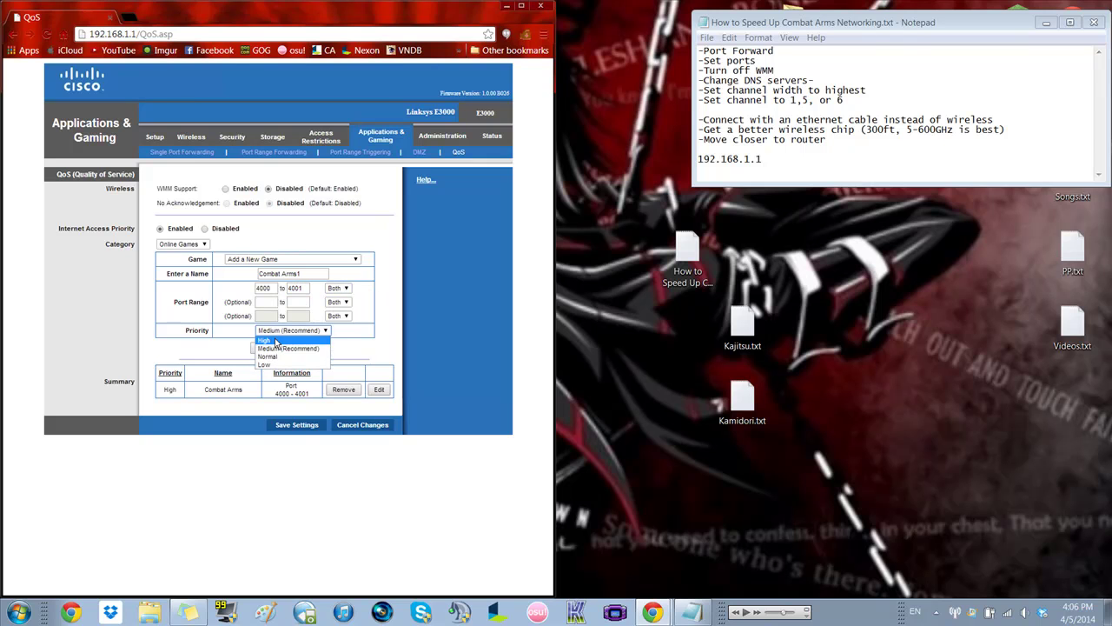
pyautogui.click(295, 341)
pyautogui.click(306, 331)
pyautogui.click(324, 338)
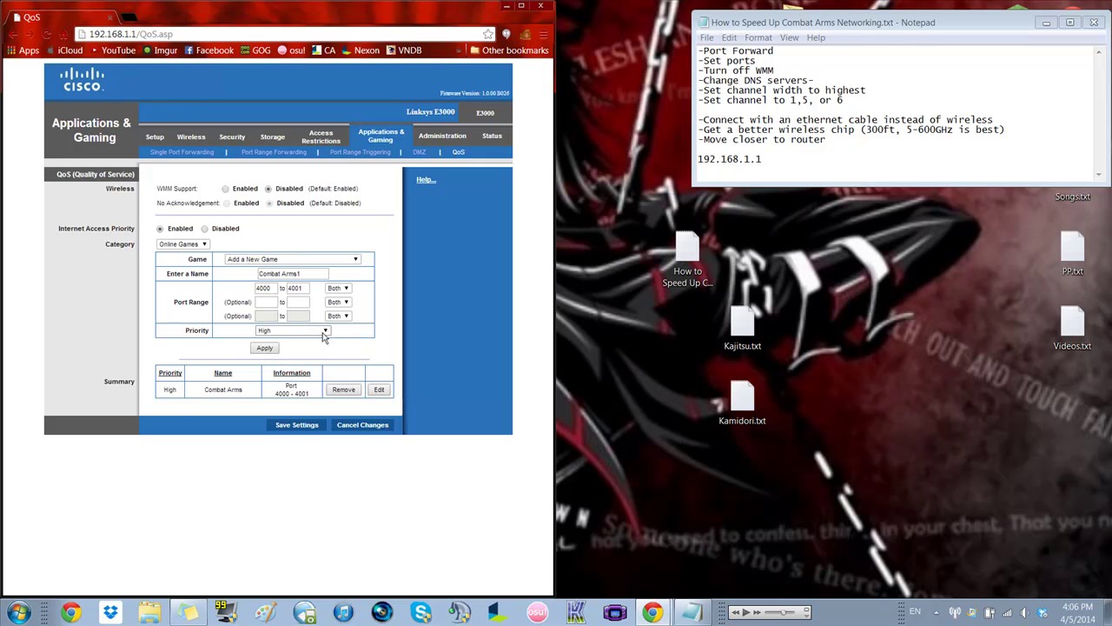
pyautogui.click(324, 333)
pyautogui.click(301, 348)
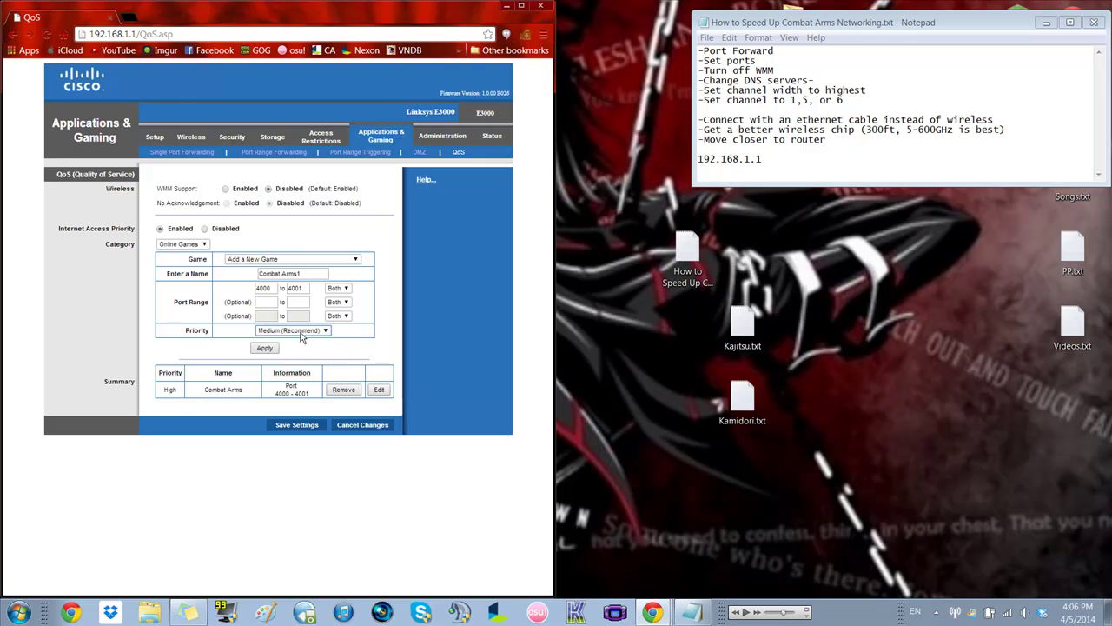
pyautogui.click(302, 334)
pyautogui.click(301, 341)
# Clear the new game's start port, end port and name
pyautogui.doubleClick(264, 288)
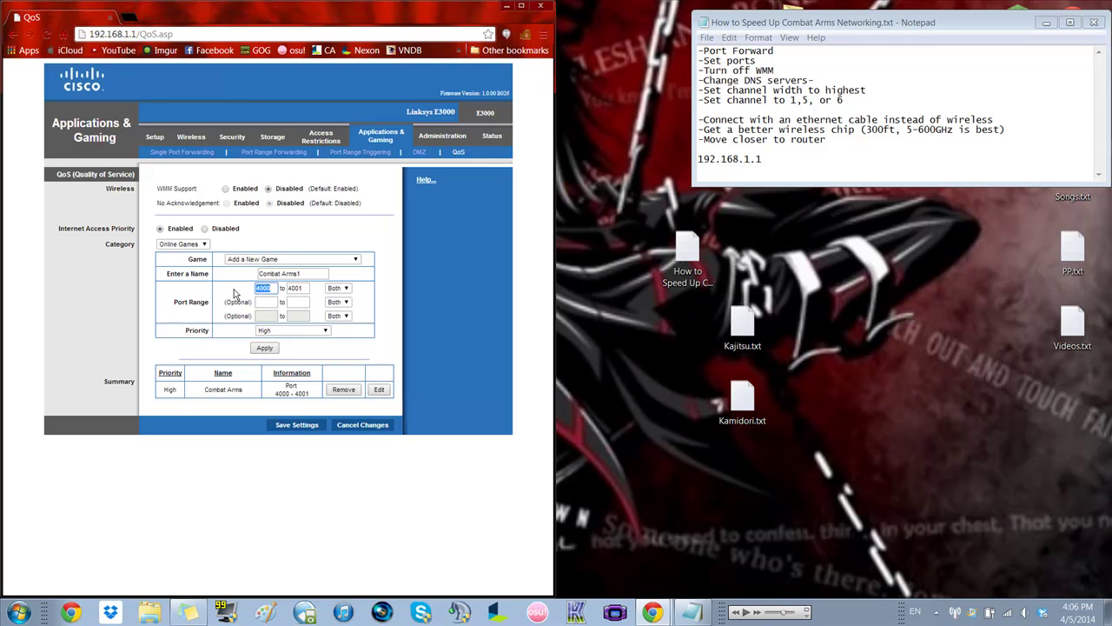
pyautogui.press('BackSpace')
pyautogui.doubleClick(297, 288)
pyautogui.press('BackSpace')
pyautogui.moveTo(304, 273); pyautogui.dragTo(255, 278)
pyautogui.press('BackSpace')
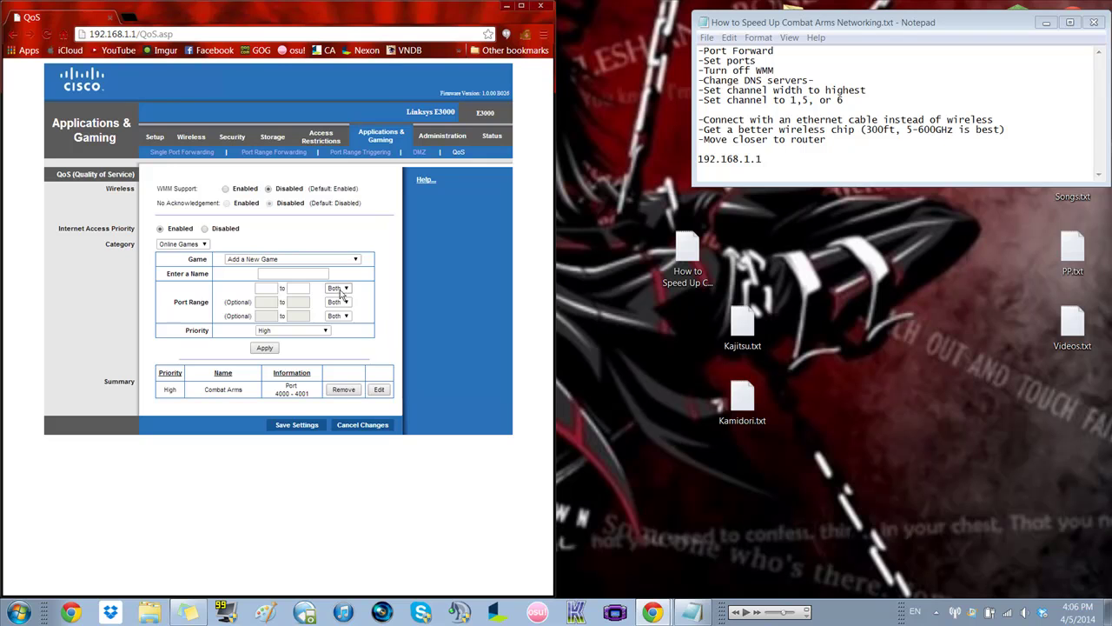
# Mark the Port Forward, Set ports and Turn off WMM lines in the notes with a trailing dash
pyautogui.click(788, 50)
pyautogui.write('-')
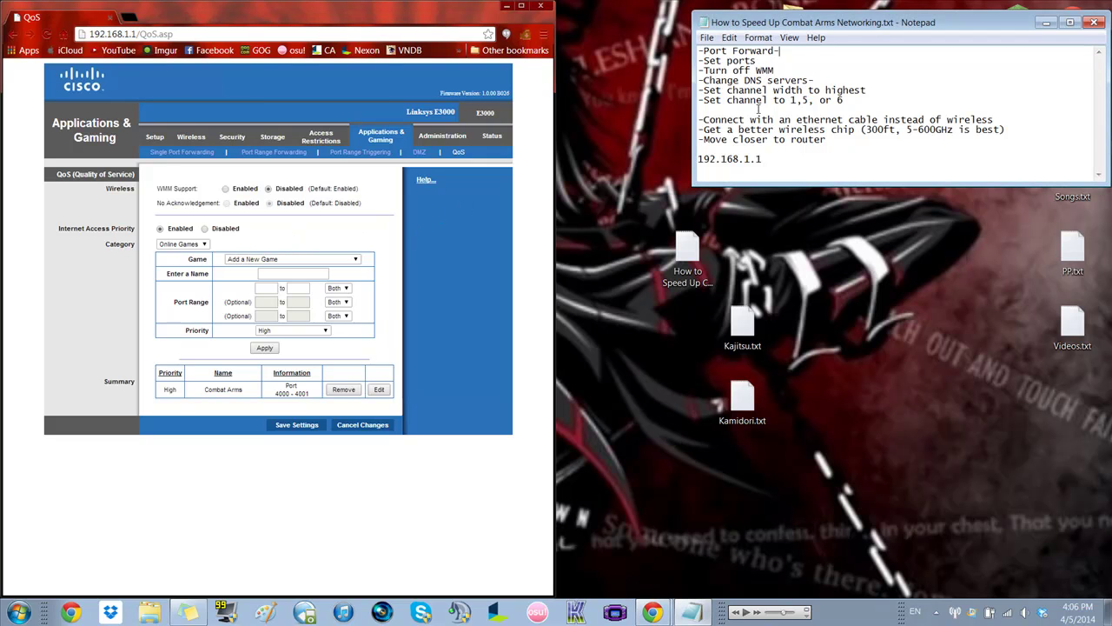
pyautogui.click(760, 61)
pyautogui.write('-')
pyautogui.click(880, 90)
# Open the router's basic wireless settings and set the 5GHz channel width to 40MHz only
pyautogui.click(192, 136)
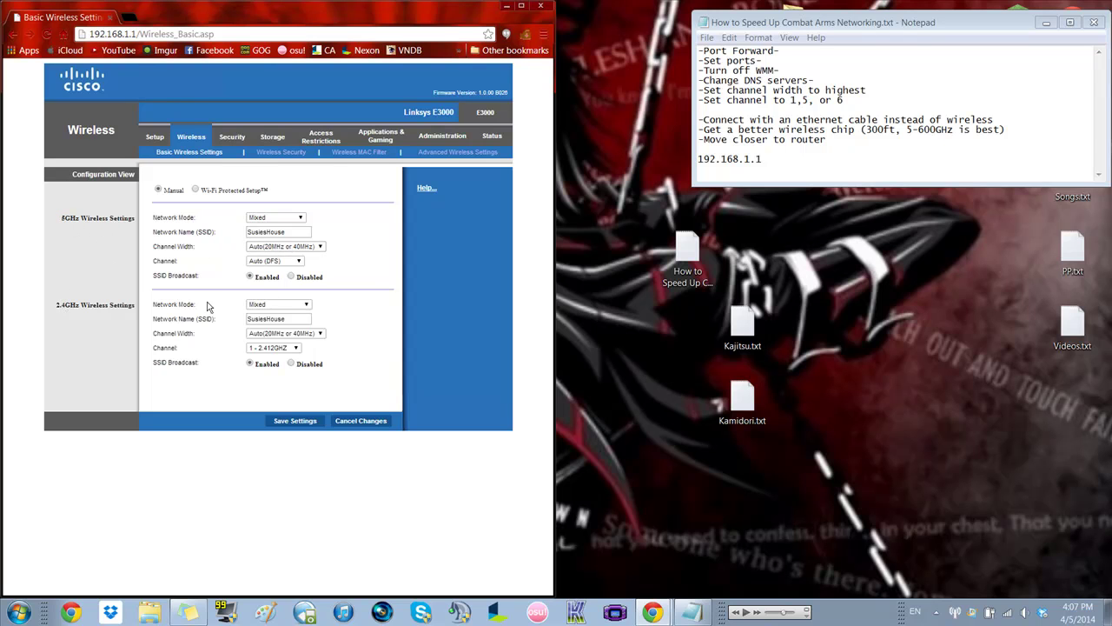
pyautogui.click(304, 250)
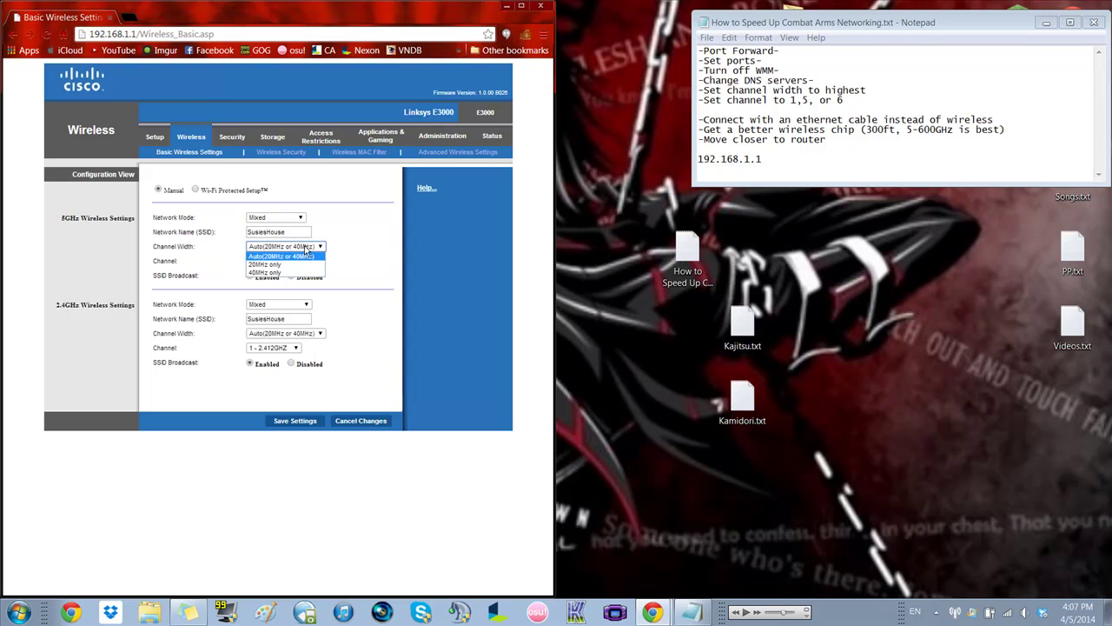
pyautogui.click(256, 272)
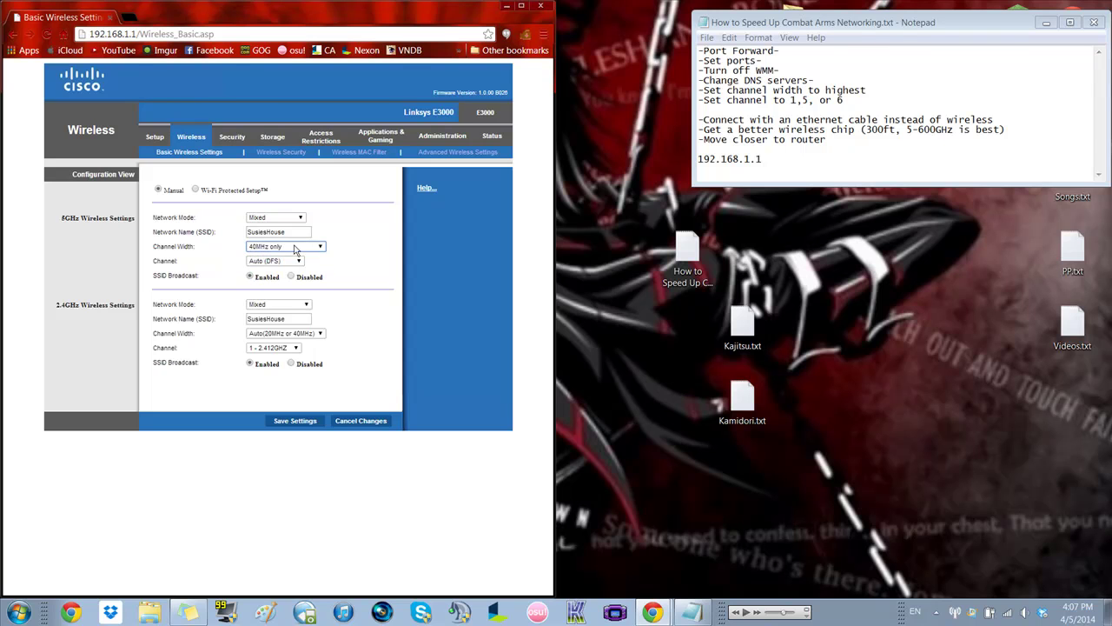
# Examine the channel choices for the 5GHz network, keeping Auto (DFS)
pyautogui.click(264, 264)
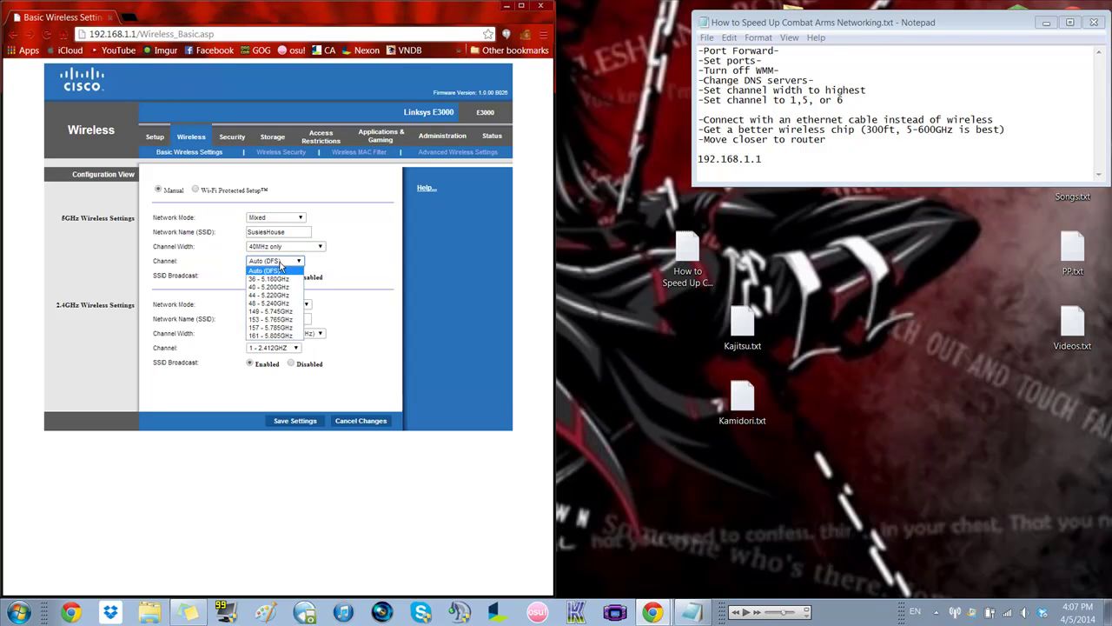
pyautogui.click(283, 264)
pyautogui.click(289, 264)
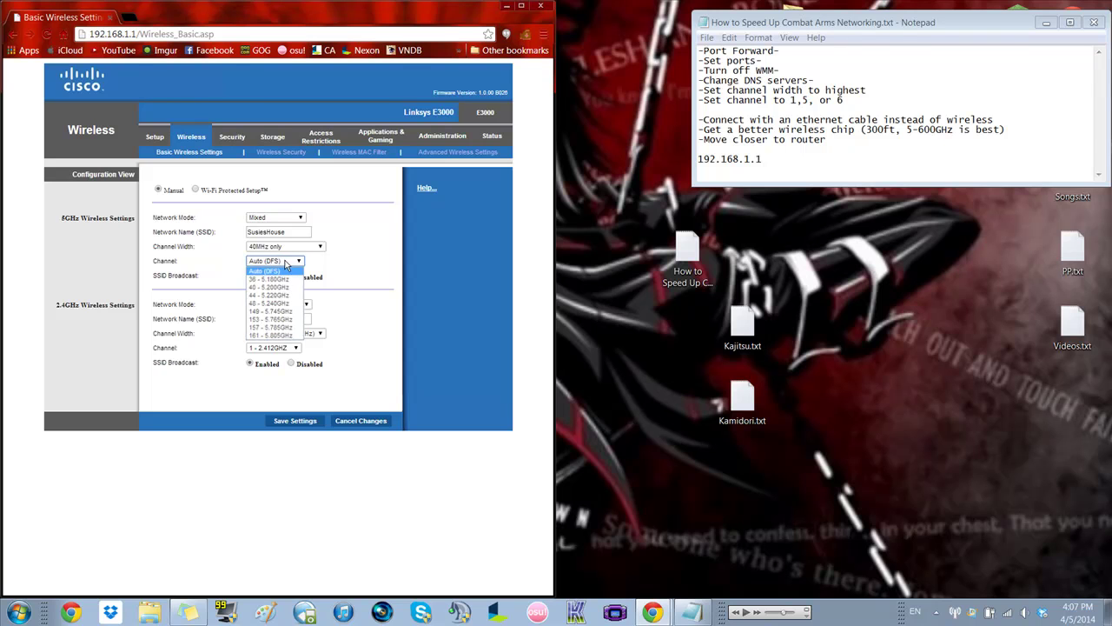
pyautogui.click(340, 277)
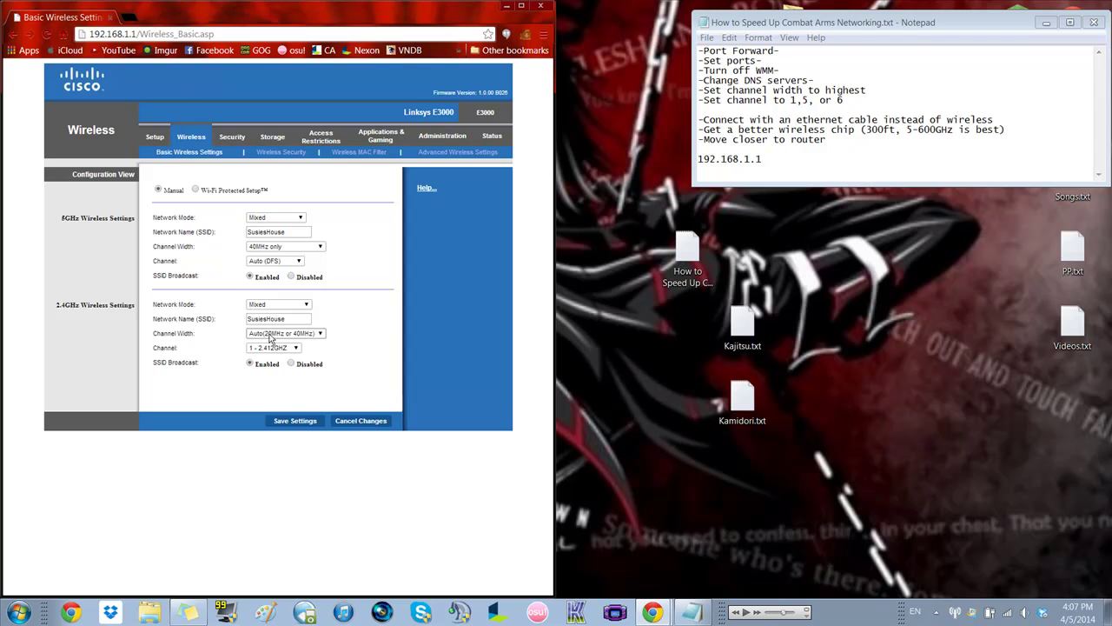
# Review the 2.4GHz network's channel choices and keep channel 1 - 2.412GHZ
pyautogui.click(266, 347)
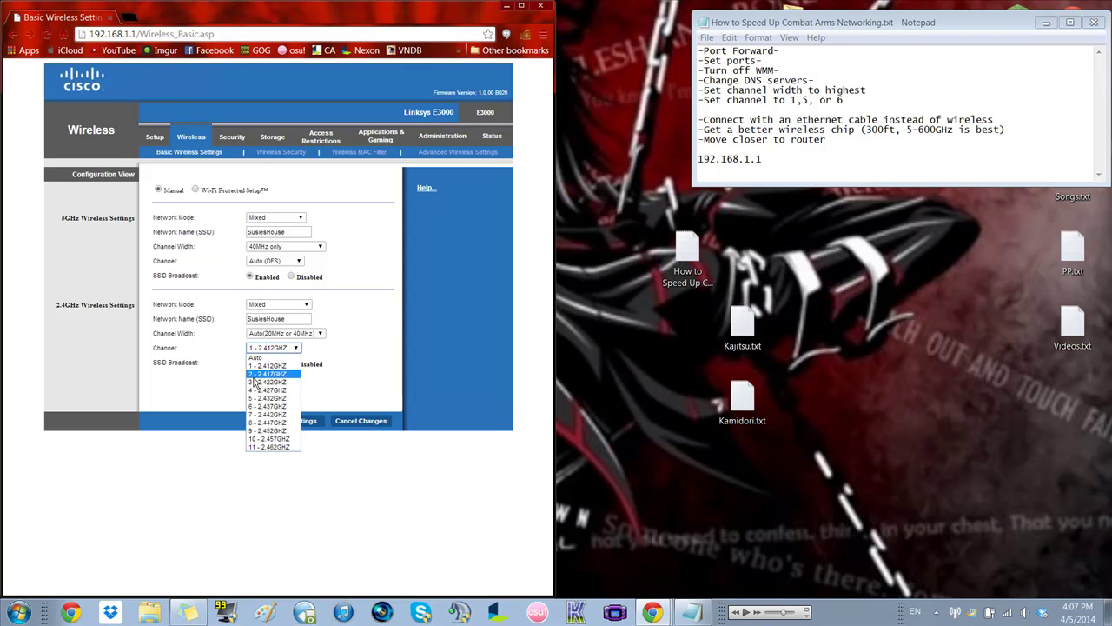
pyautogui.click(265, 366)
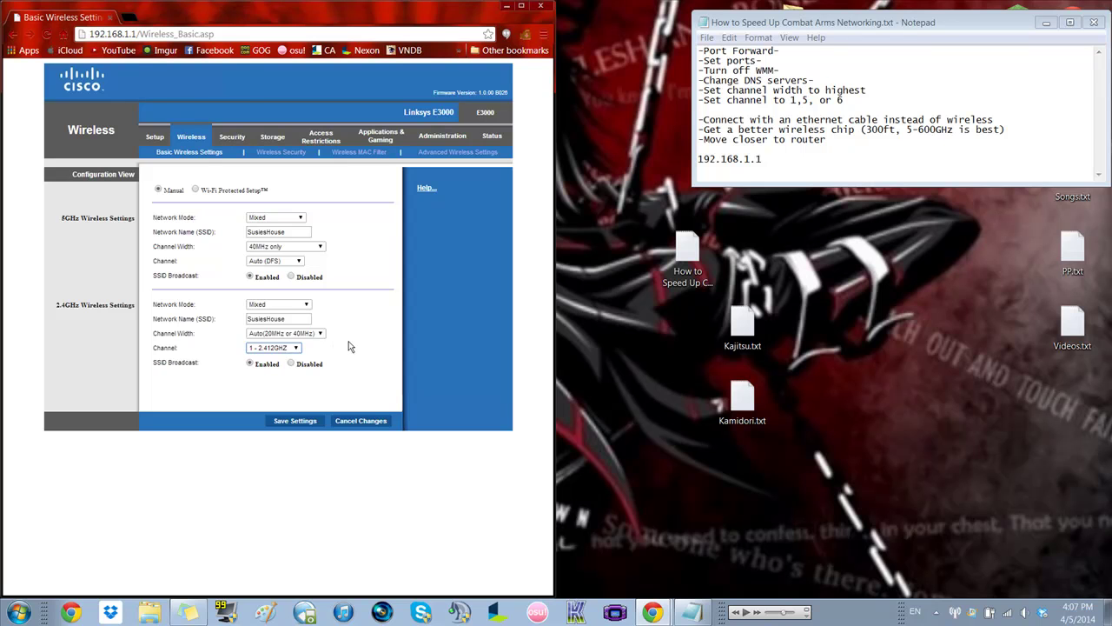
pyautogui.click(289, 348)
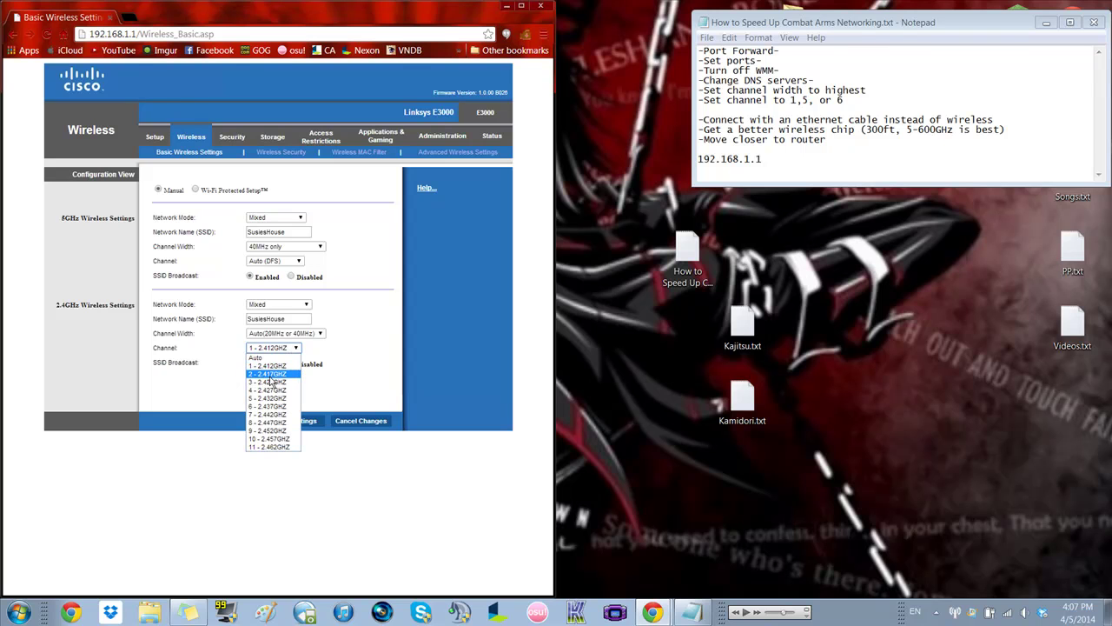
pyautogui.click(339, 380)
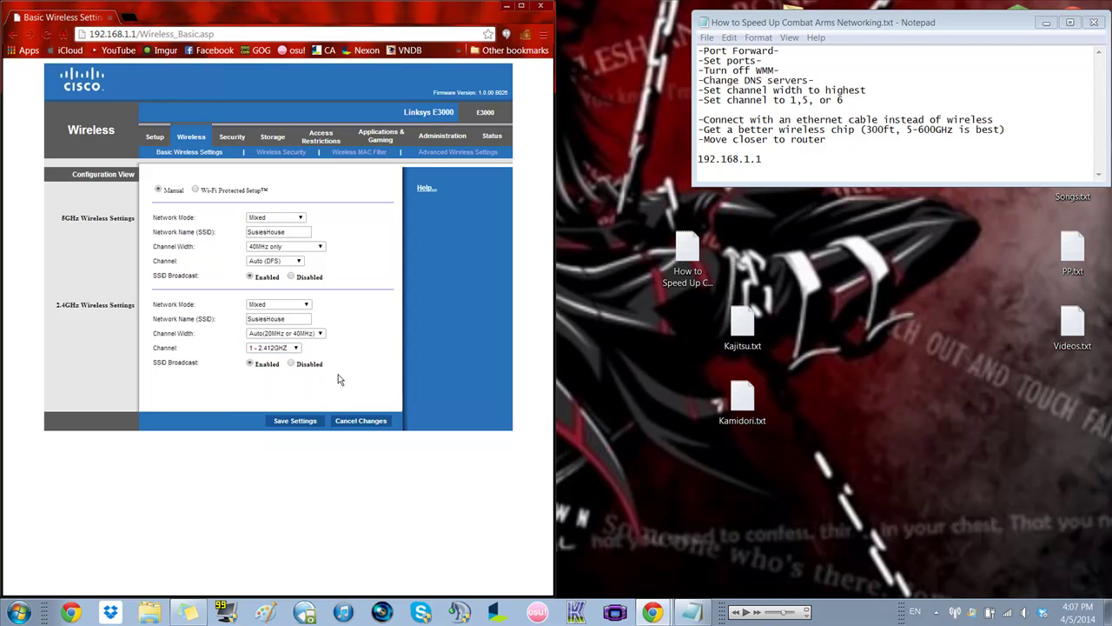
pyautogui.click(295, 349)
# Examine the channel width choices for the 2.4GHz network, keeping Auto(20MHz or 40MHz)
pyautogui.click(320, 335)
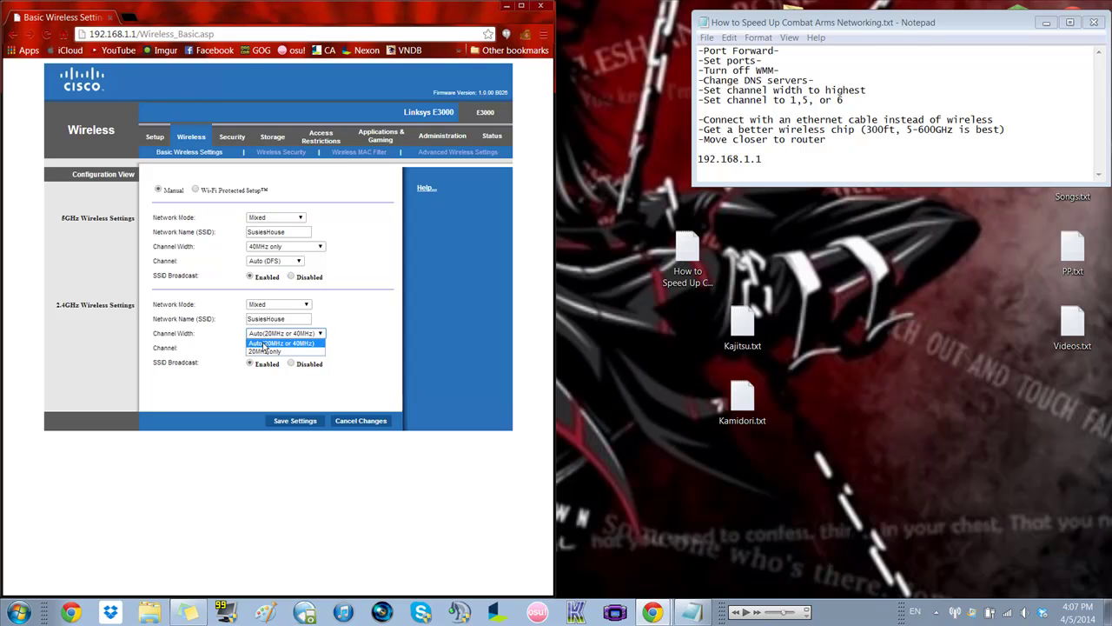
pyautogui.click(312, 344)
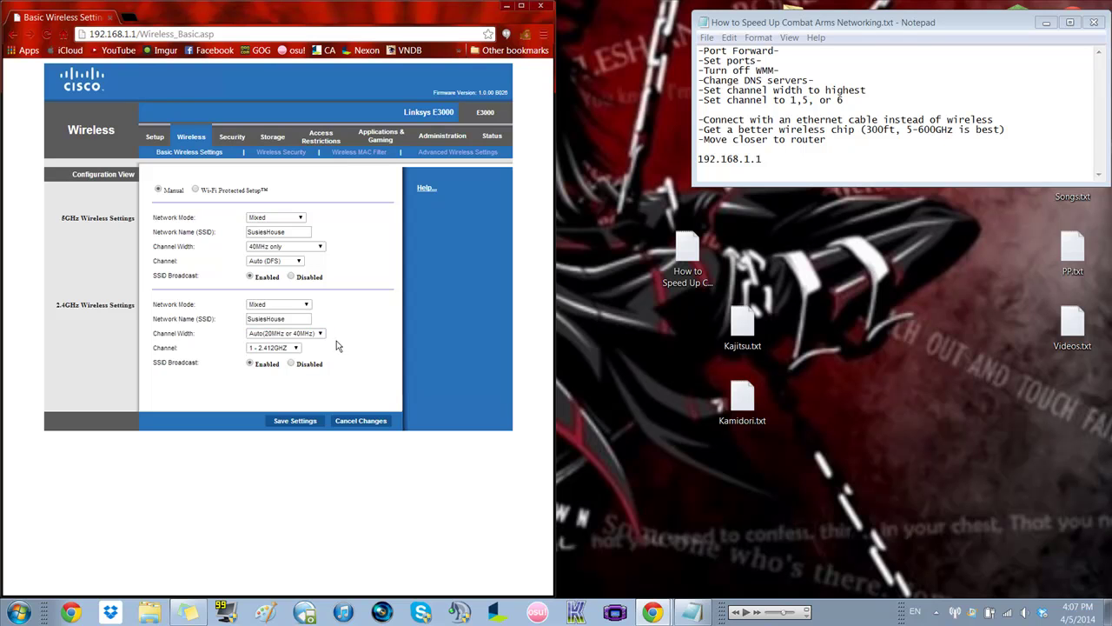
pyautogui.click(313, 338)
pyautogui.click(338, 336)
pyautogui.click(318, 333)
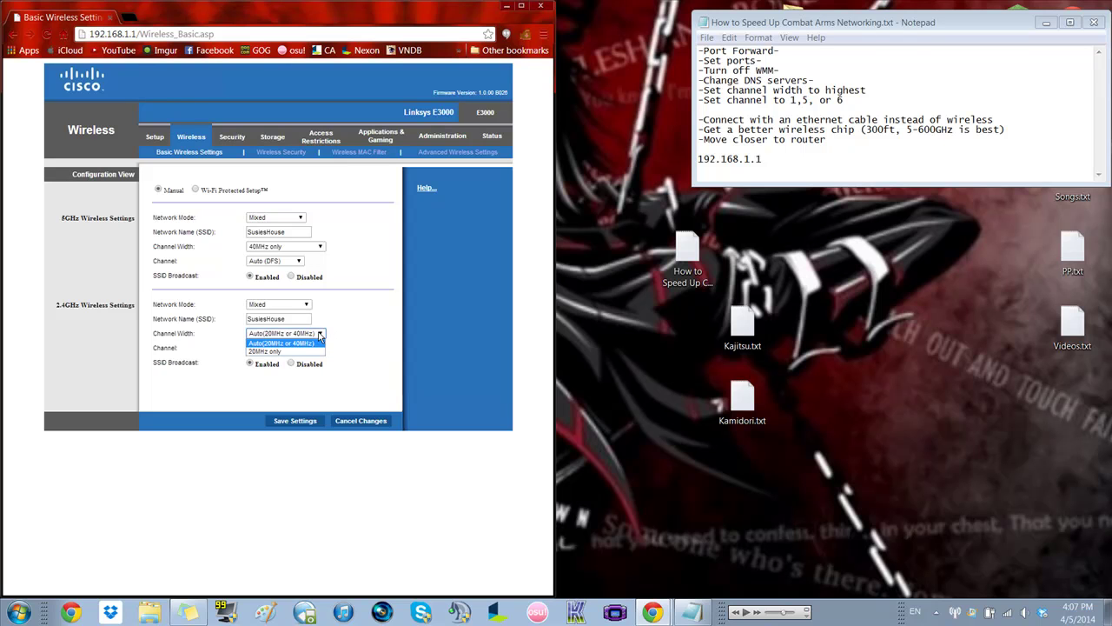
pyautogui.click(341, 345)
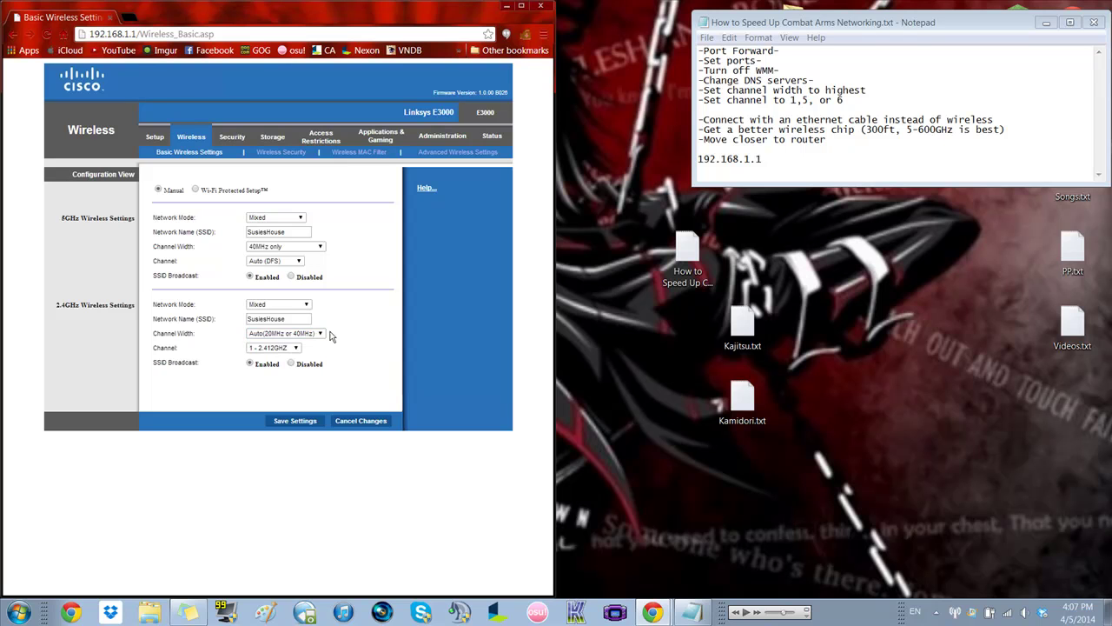
# Examine the channel width choices for the 5GHz and 2.4GHz networks, keeping 40MHz only and Auto(20MHz or 40MHz) respectively
pyautogui.click(304, 250)
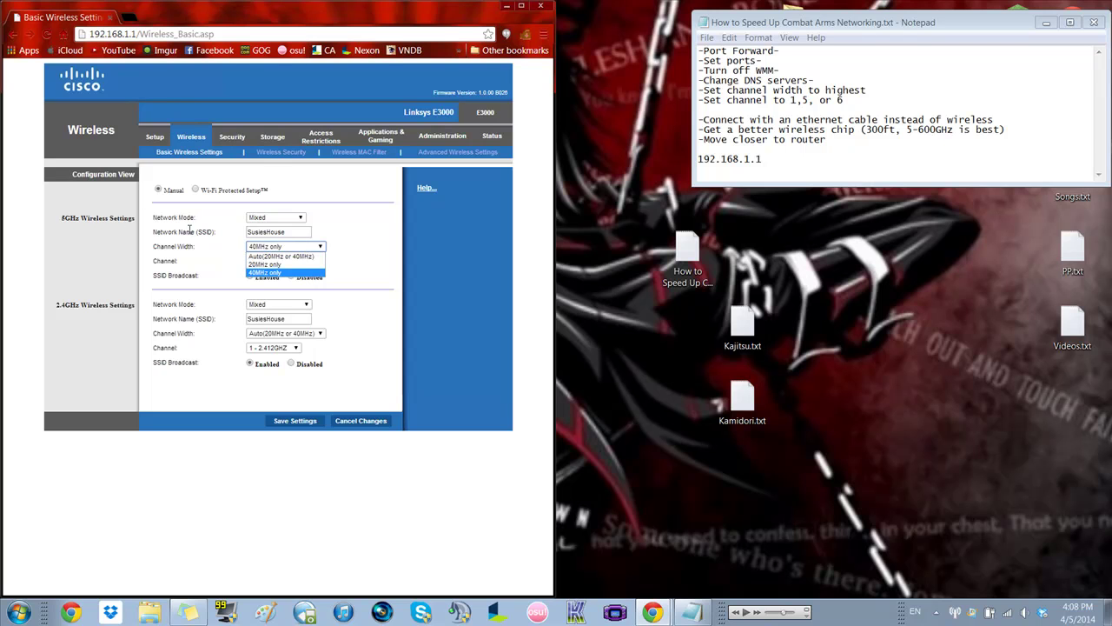
pyautogui.click(265, 273)
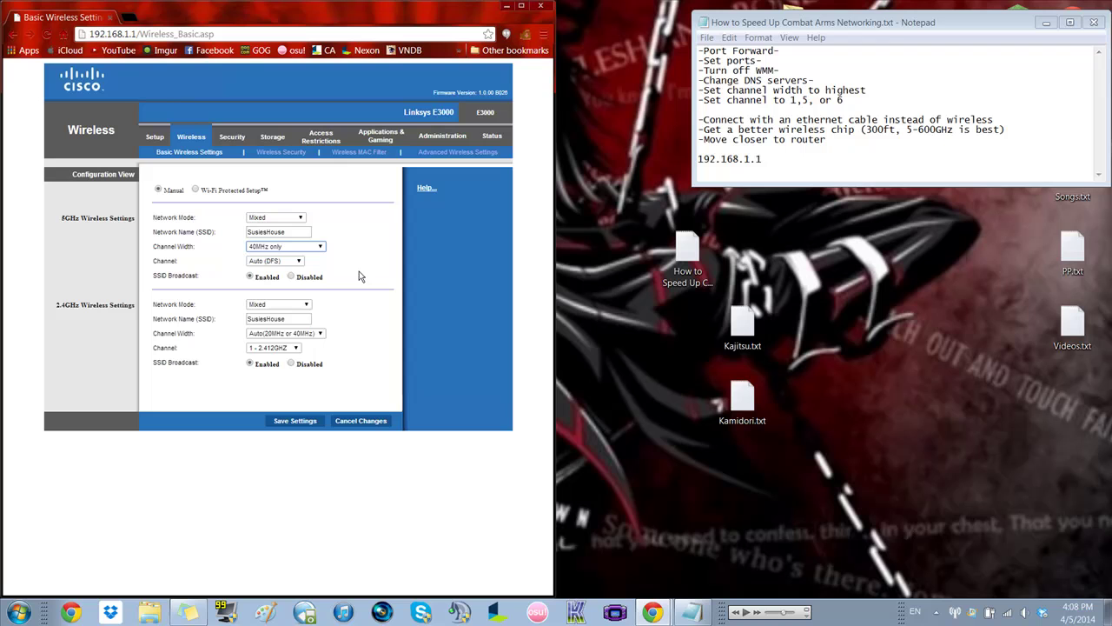
pyautogui.click(291, 333)
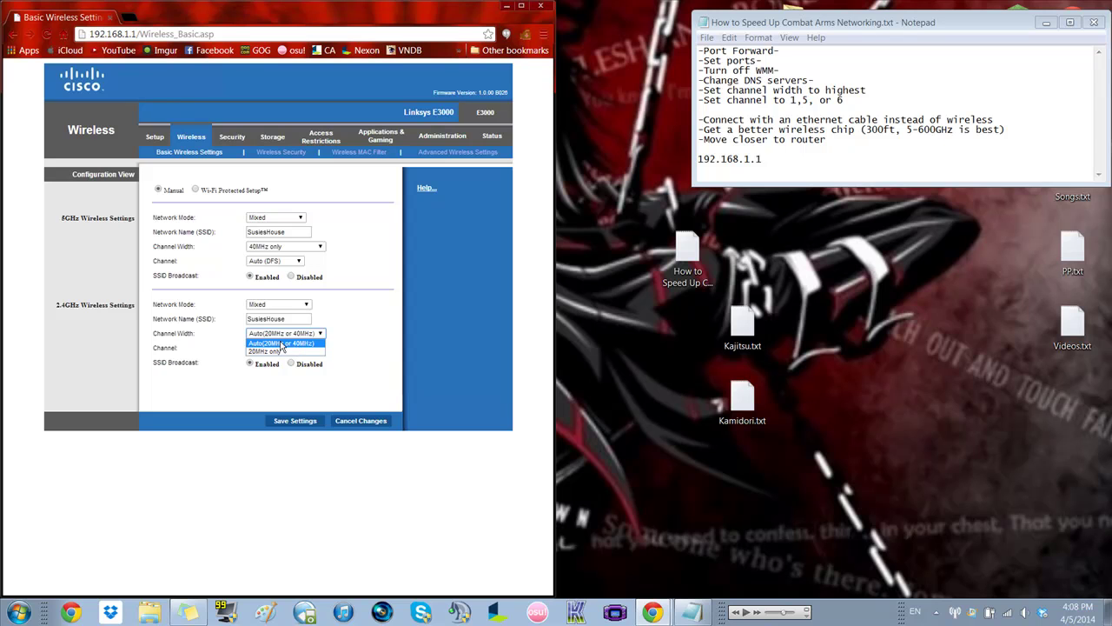
pyautogui.click(382, 346)
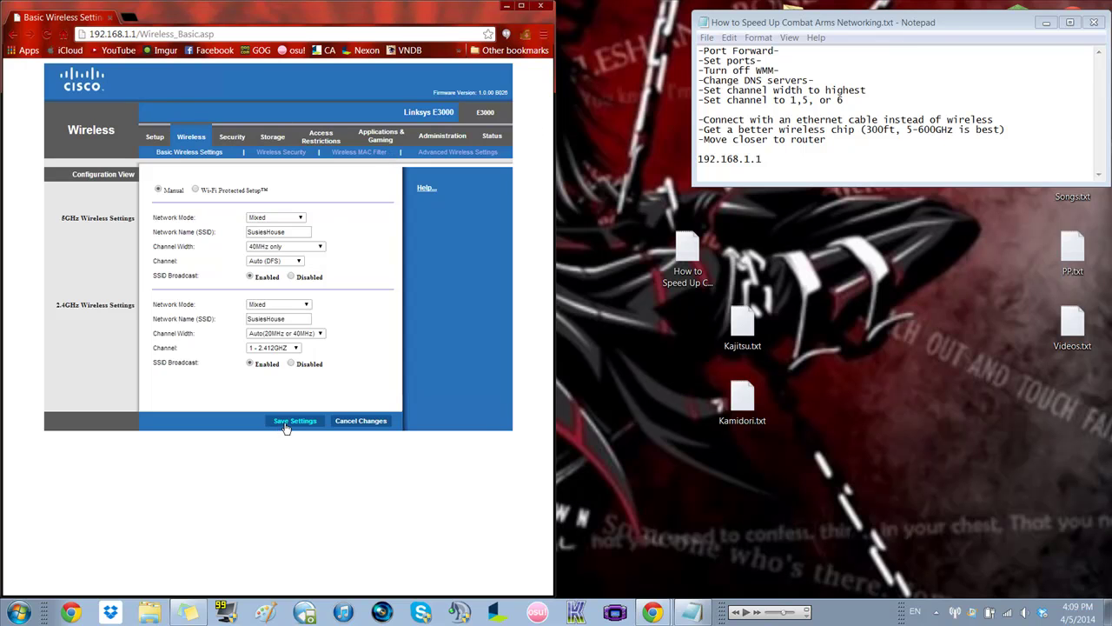
# Set the 5GHz channel width to Auto(20MHz or 40MHz) and close the browser window without saving
pyautogui.click(295, 248)
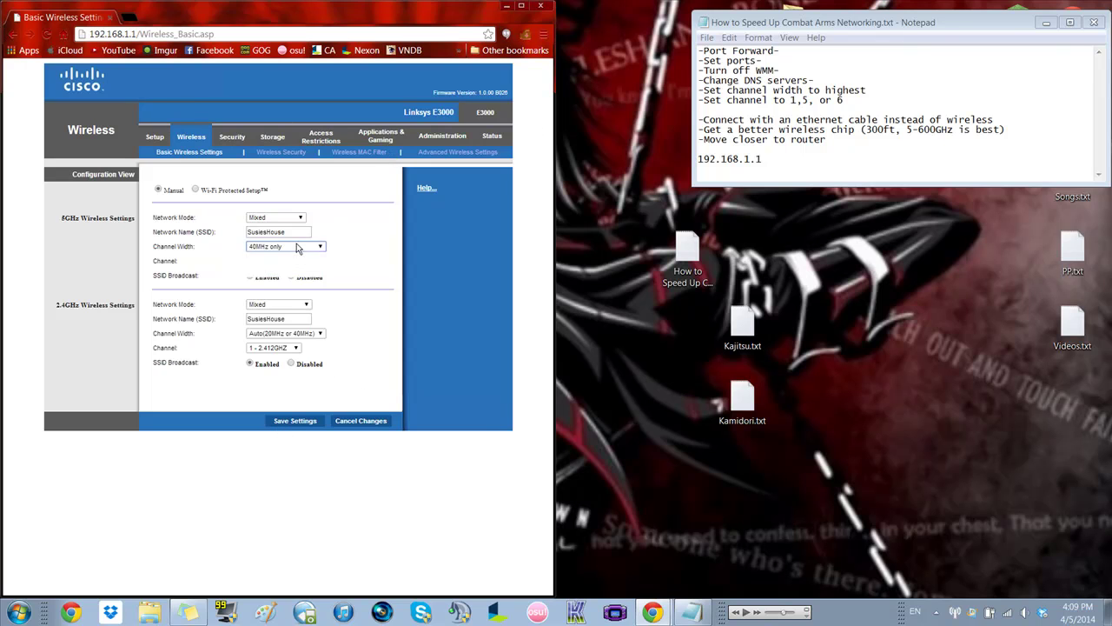
pyautogui.click(281, 257)
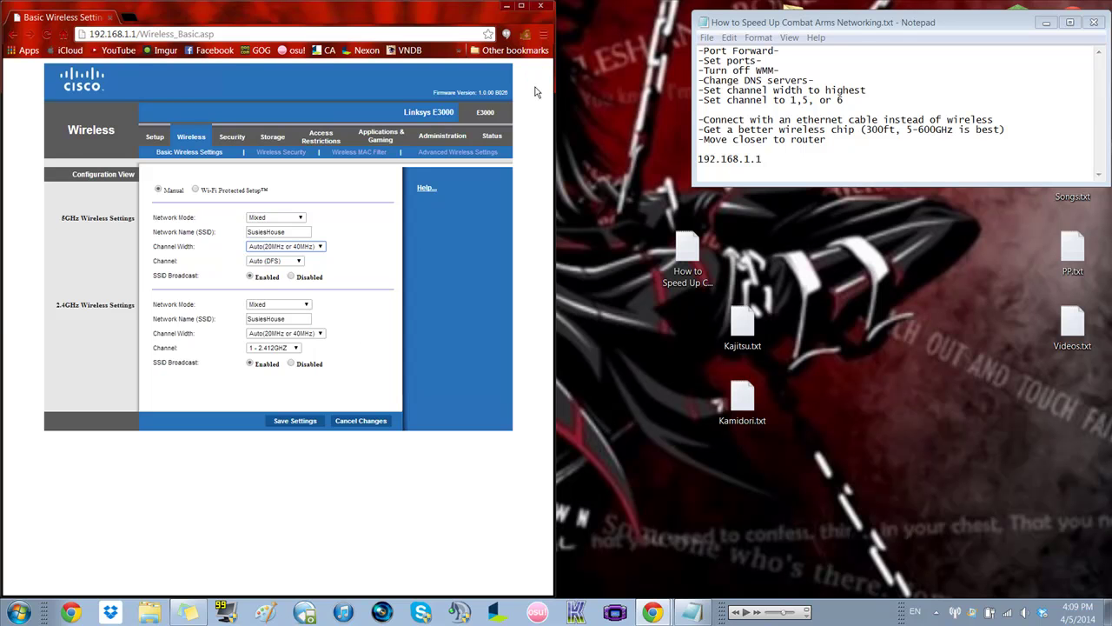
pyautogui.click(539, 8)
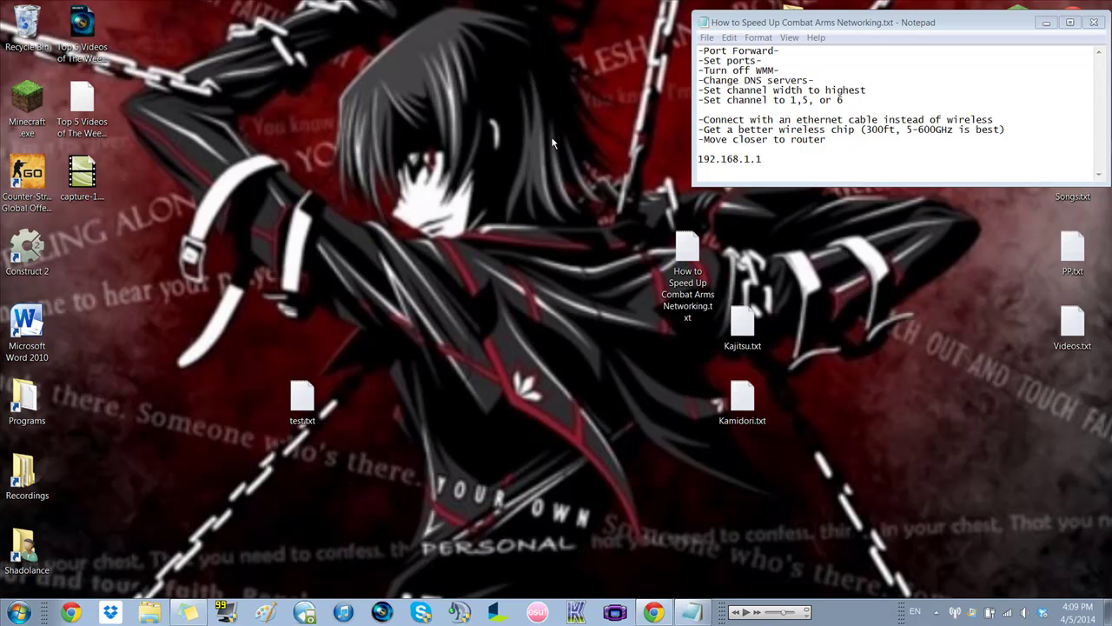
# Switch to the Notepad notes and review the tips on ethernet cable, a better wireless chip and moving closer to the router
pyautogui.click(834, 148)
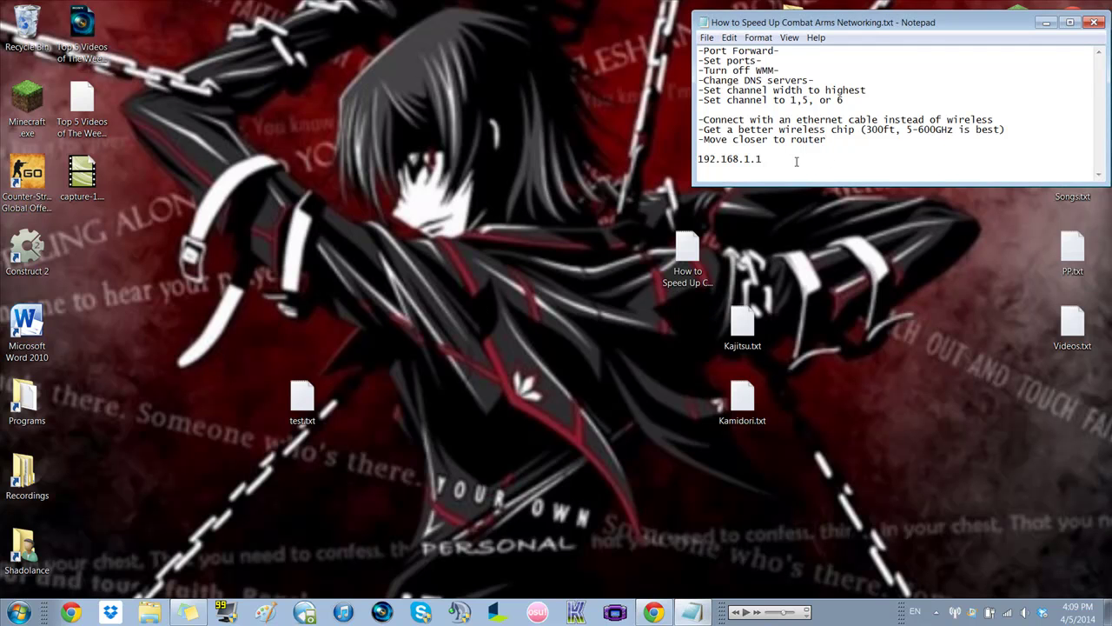
pyautogui.click(1001, 130)
pyautogui.click(833, 141)
pyautogui.click(1015, 121)
pyautogui.click(998, 141)
pyautogui.moveTo(857, 129); pyautogui.dragTo(703, 129)
pyautogui.click(780, 139)
# Highlight the 300ft range and 5-600GHz figures in the wireless chip tip, ending with the cursor after 192.168.1.1
pyautogui.moveTo(897, 130); pyautogui.dragTo(954, 131)
pyautogui.click(954, 131)
pyautogui.moveTo(865, 128); pyautogui.dragTo(953, 131)
pyautogui.click(902, 130)
pyautogui.click(895, 139)
pyautogui.moveTo(954, 130)
pyautogui.mouseDown()
pyautogui.moveTo(912, 130)
pyautogui.moveTo(954, 131)
pyautogui.mouseUp()
pyautogui.click(905, 130)
pyautogui.click(955, 129)
pyautogui.click(795, 160)
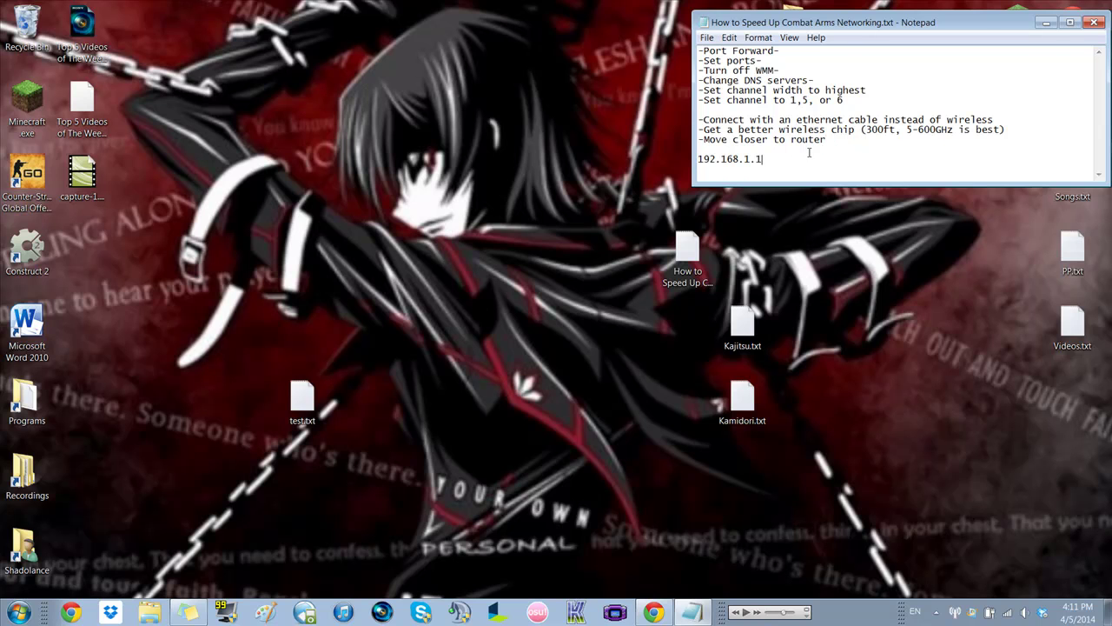